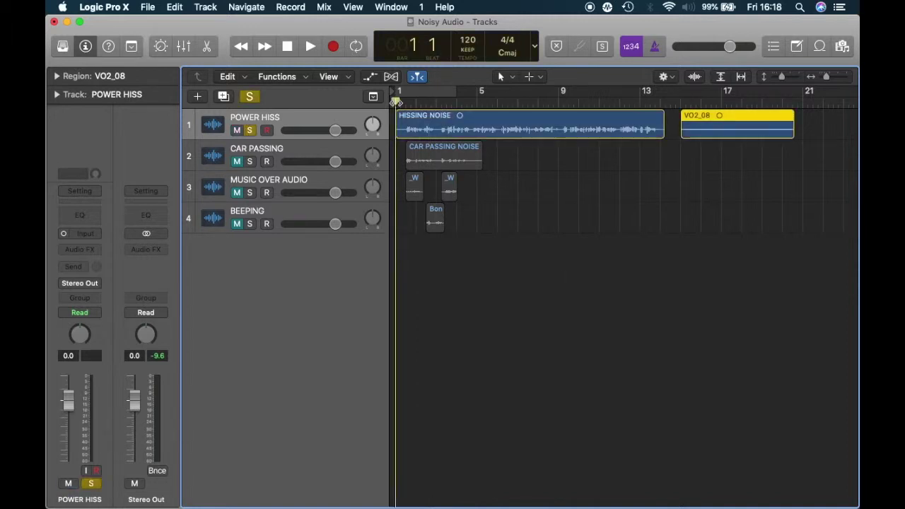
Step: Play the soloed POWER HISS track to the end of the Hissing Noise region, then open its Audio FX list
key("space")
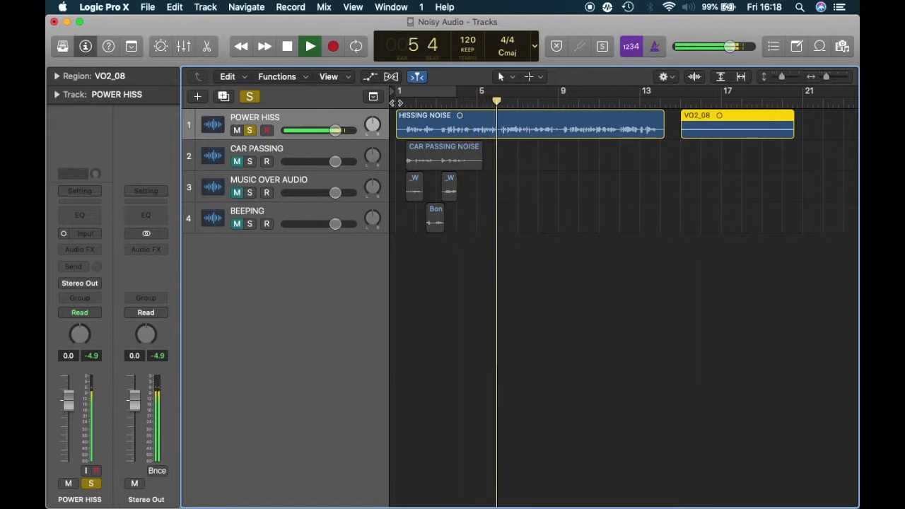
key("space")
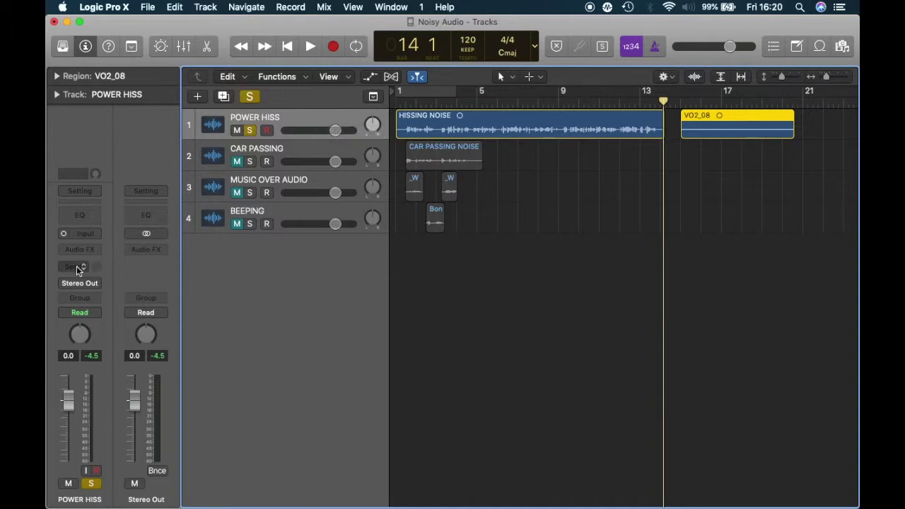
left_click(90, 248)
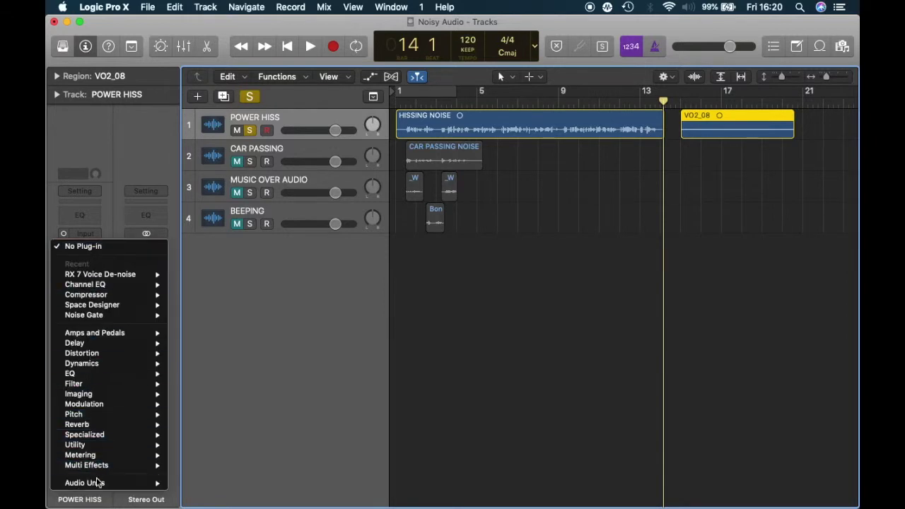
Step: Insert iZotope RX 7 Voice De-noise (Mono) from Audio Units on the POWER HISS channel strip
mouse_move(98, 483)
mouse_move(212, 478)
mouse_move(302, 468)
mouse_move(338, 378)
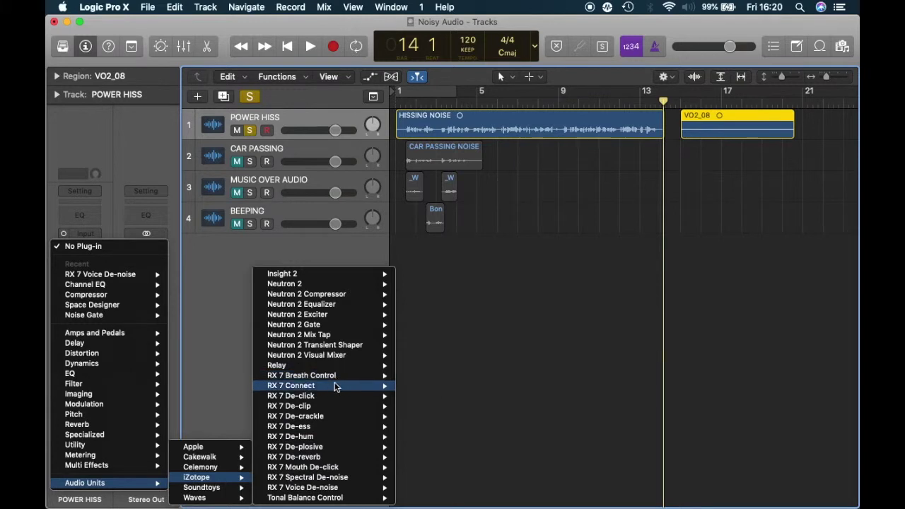
mouse_move(326, 418)
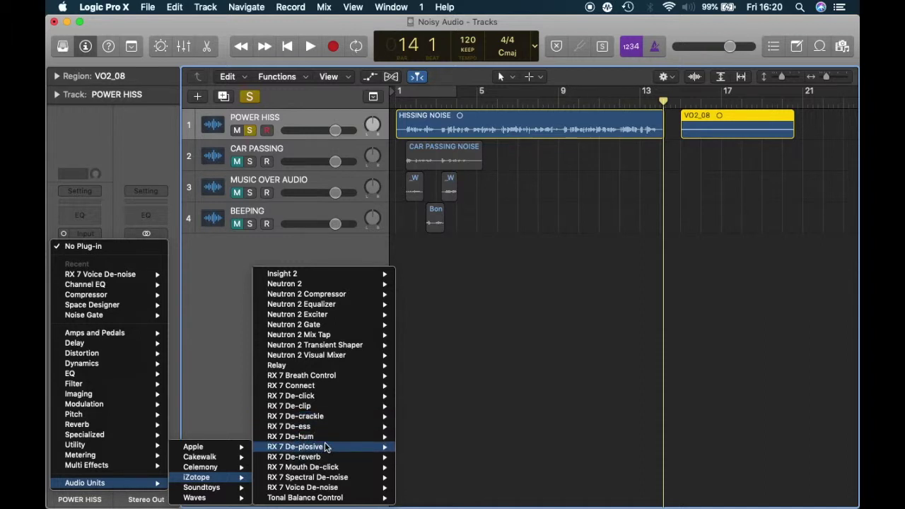
mouse_move(330, 457)
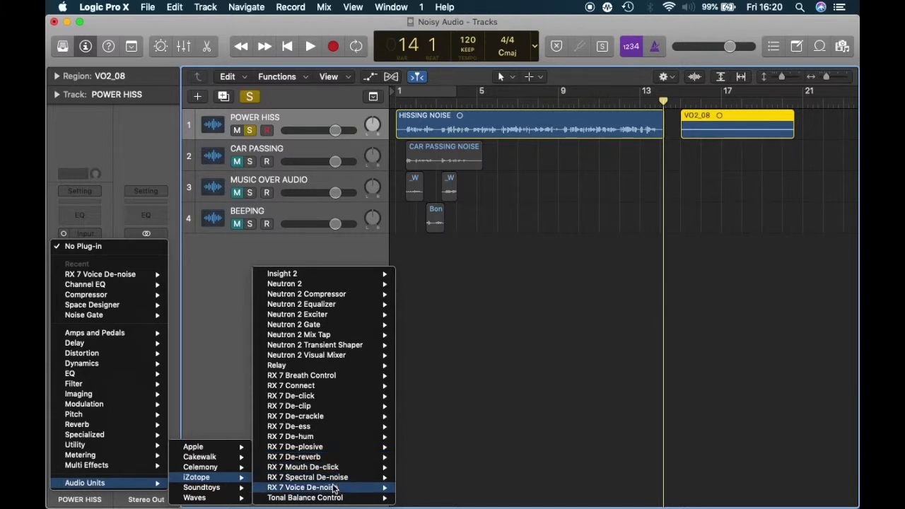
mouse_move(335, 488)
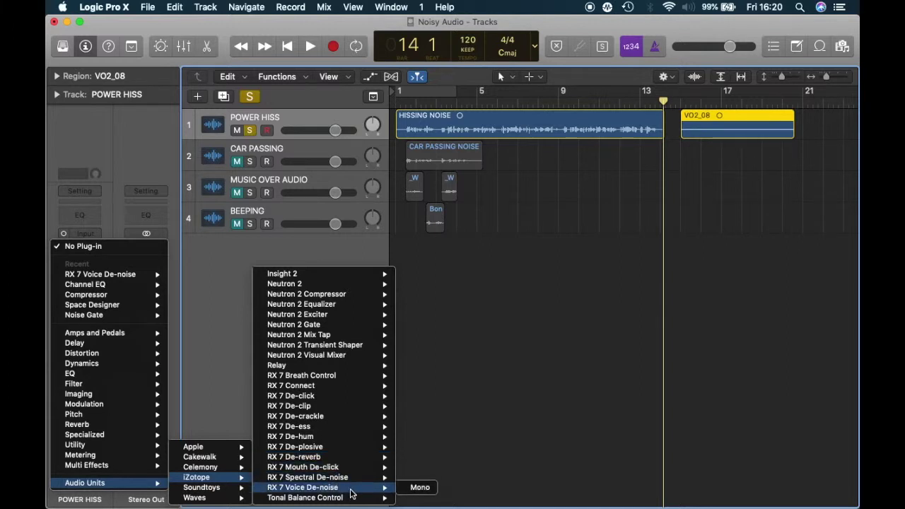
left_click(346, 488)
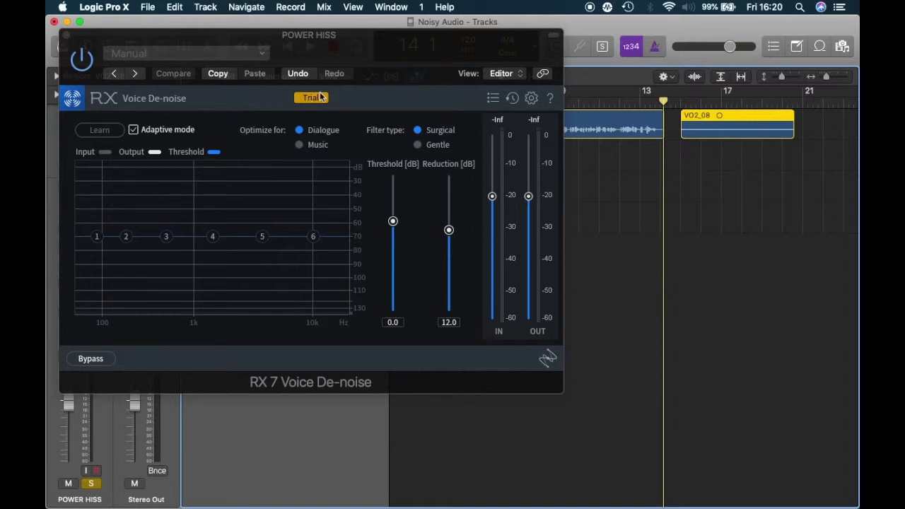
Step: Set a cycle range from bar 17 over the VO2_08 region and preview the hiss
left_click_drag(401, 49, 456, 170)
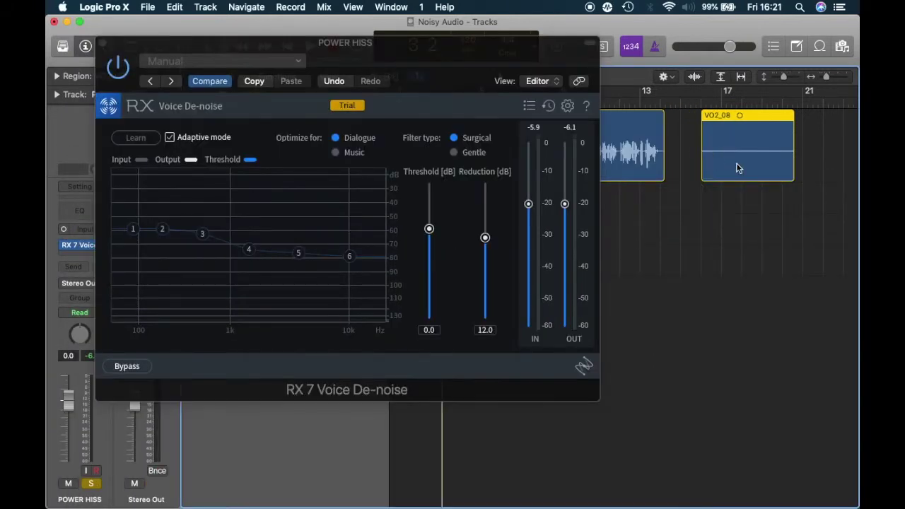
key("space")
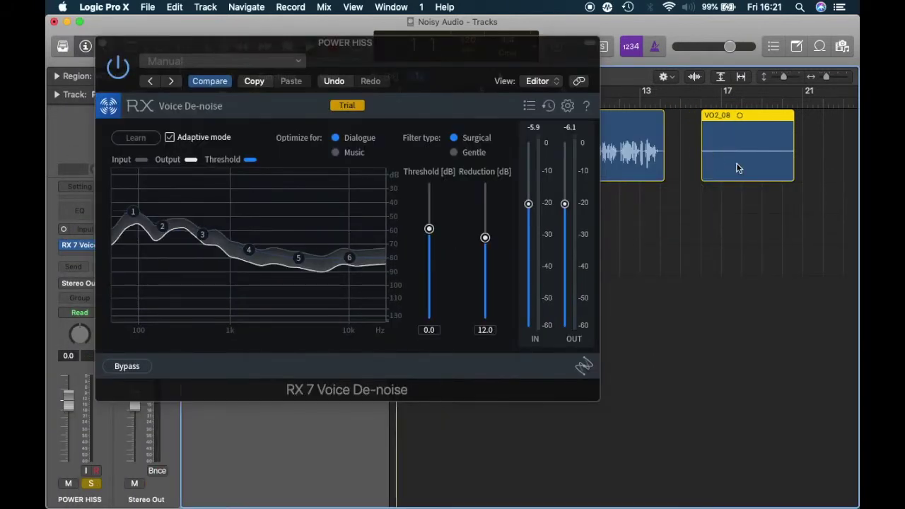
left_click(702, 101)
key("space")
left_click_drag(701, 92, 793, 92)
key("space")
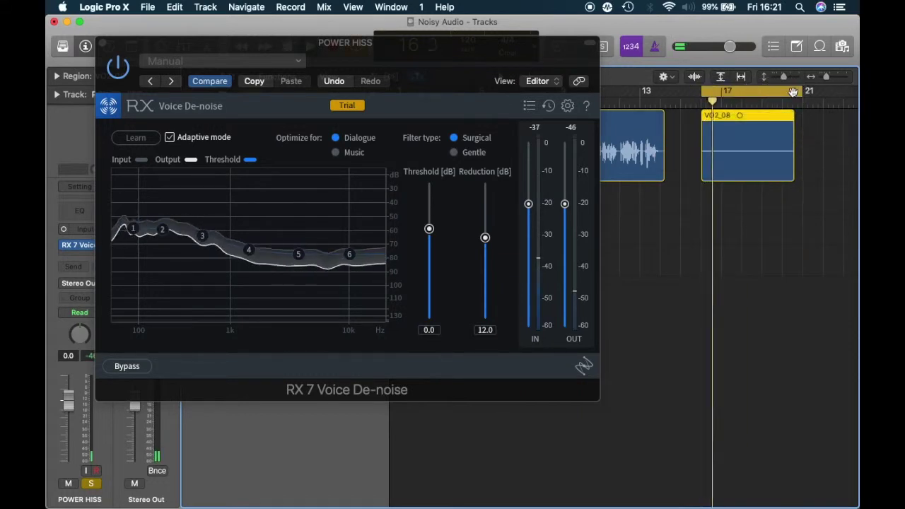
key("space")
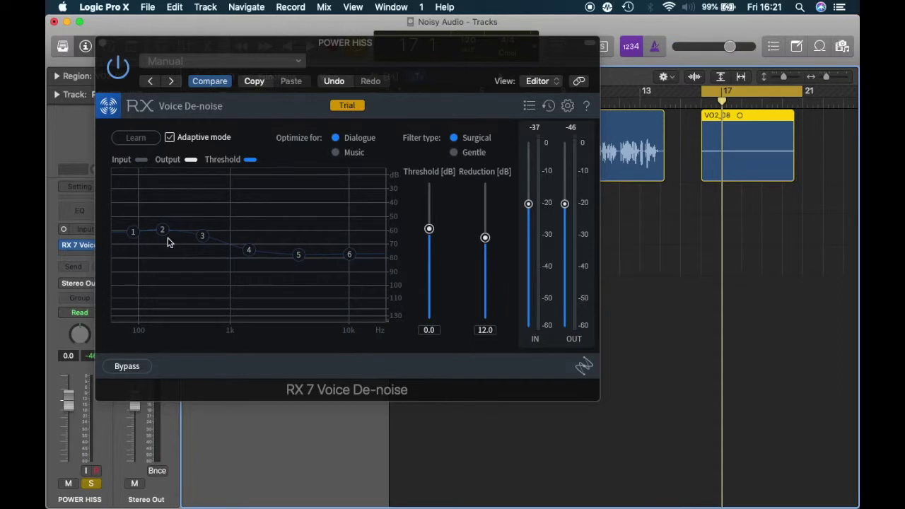
Step: Have De-noise learn a fixed noise profile from the loop, sloping the threshold from -50 to -80 dB
left_click(143, 140)
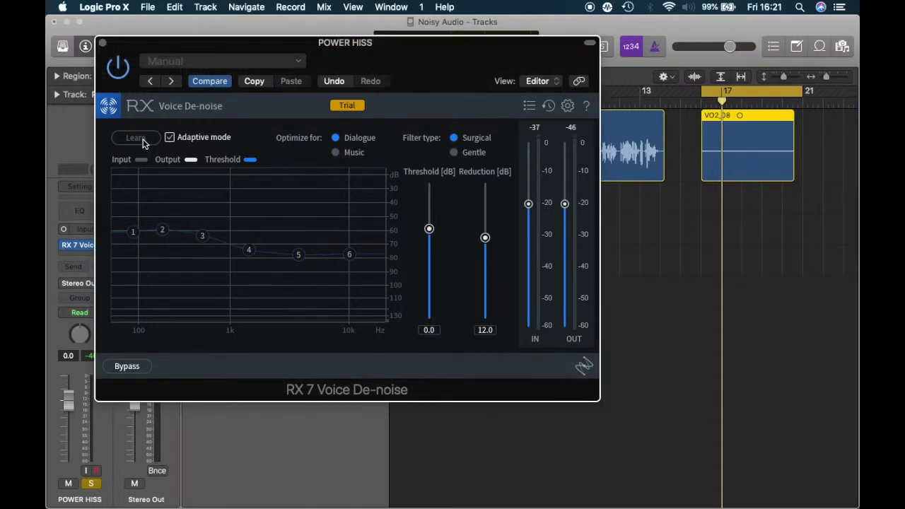
key("space")
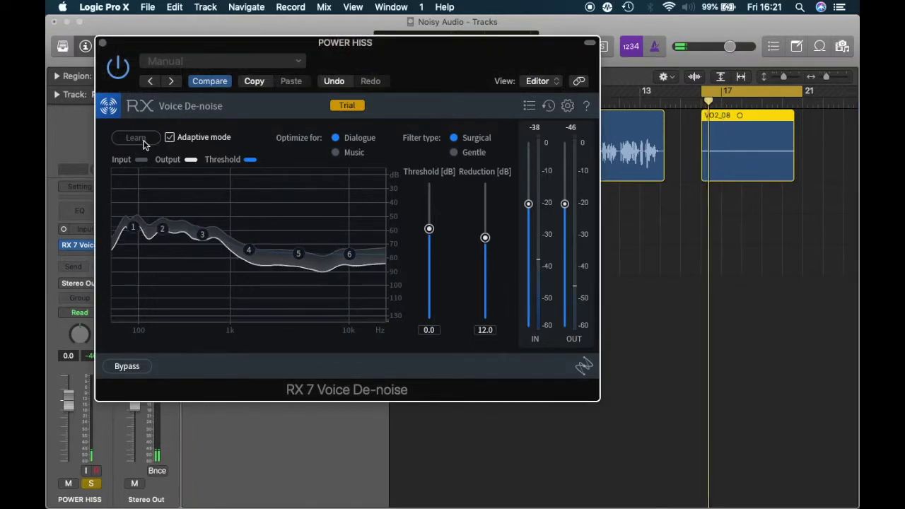
left_click(144, 140)
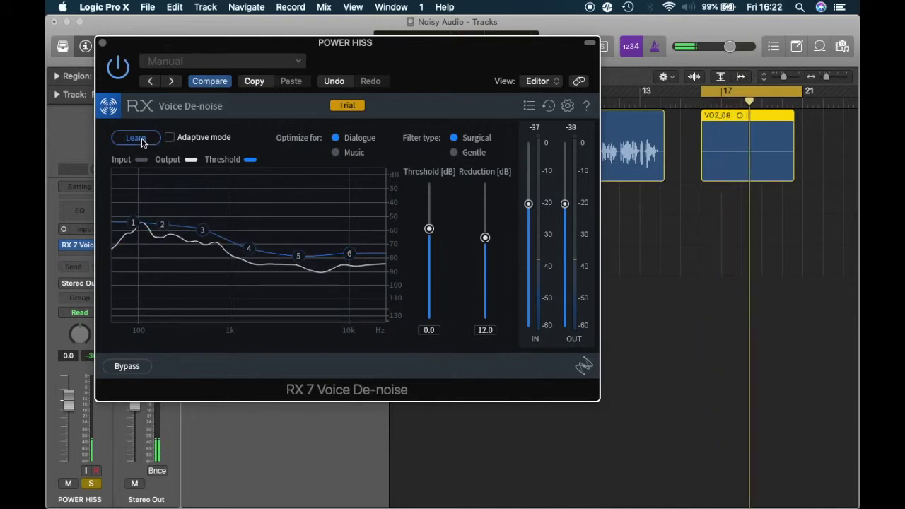
left_click(142, 139)
left_click(141, 137)
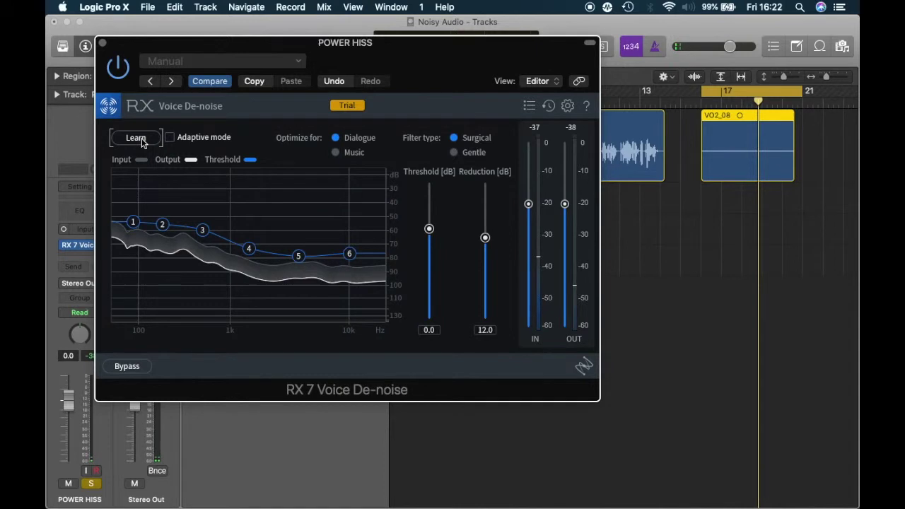
key("space")
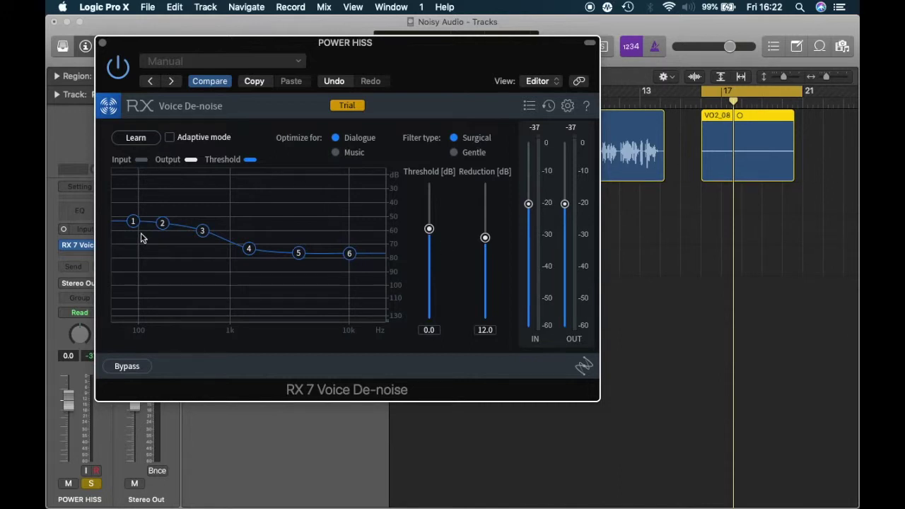
scroll(631, 164, "right", 2)
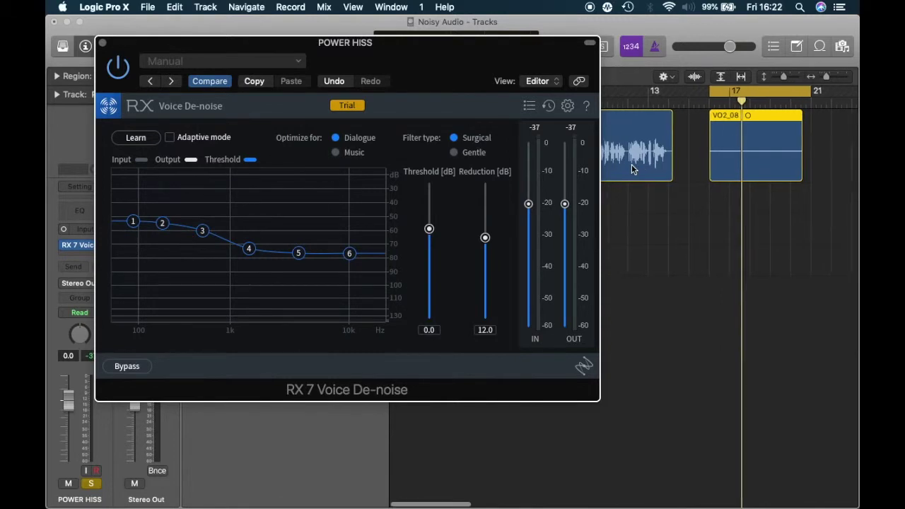
left_click_drag(473, 46, 505, 219)
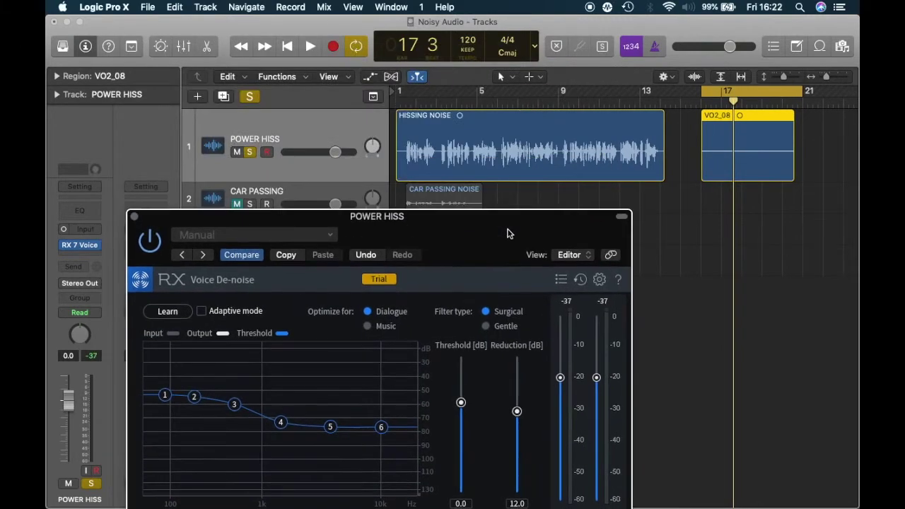
Step: Loop from bar 1 of the Hissing Noise region and play it through the learned De-noise profile
left_click(404, 103)
left_click_drag(400, 92, 598, 92)
left_click_drag(442, 229, 437, 87)
key("space")
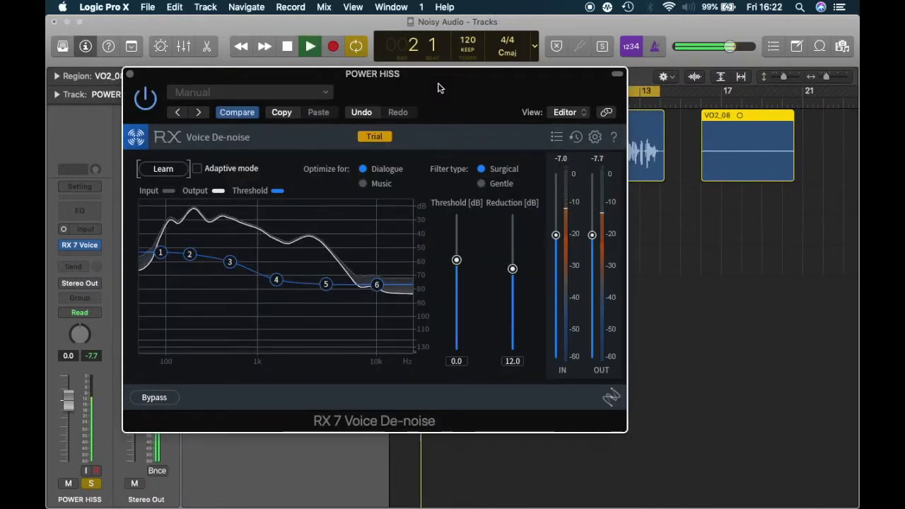
key("space")
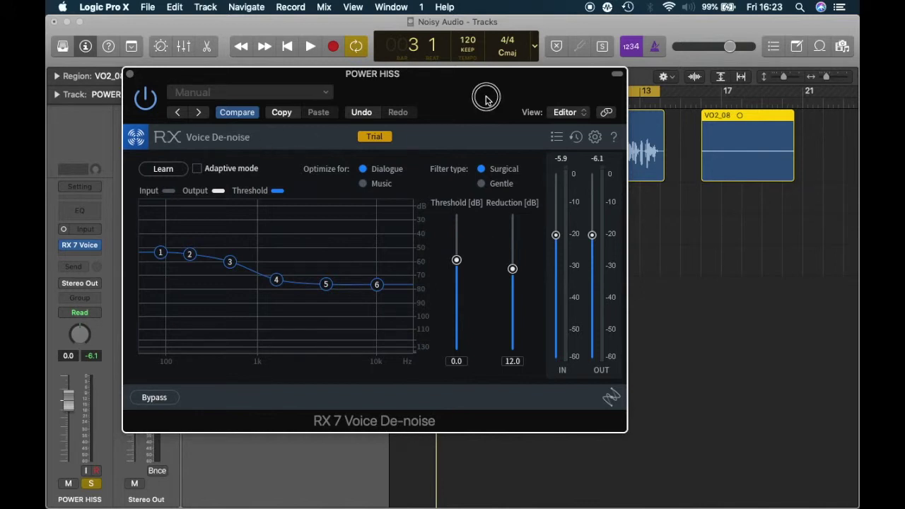
left_click_drag(487, 99, 753, 107)
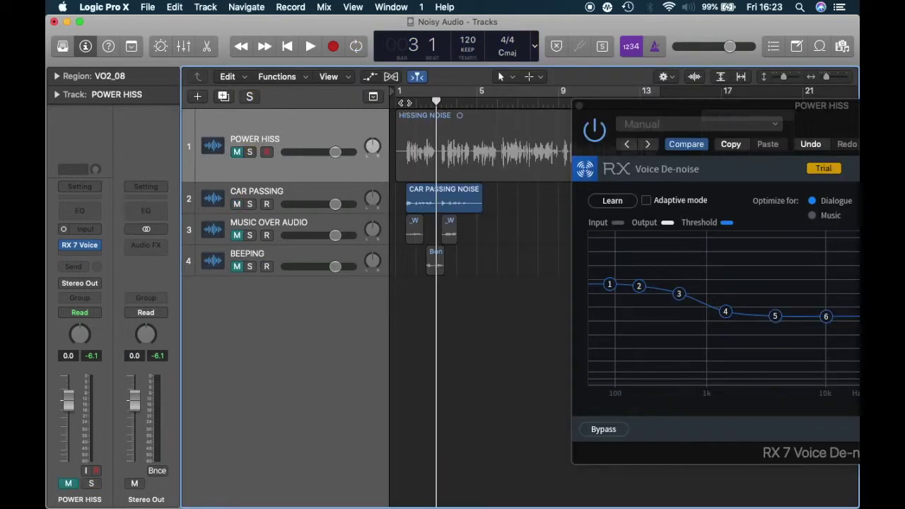
key("space")
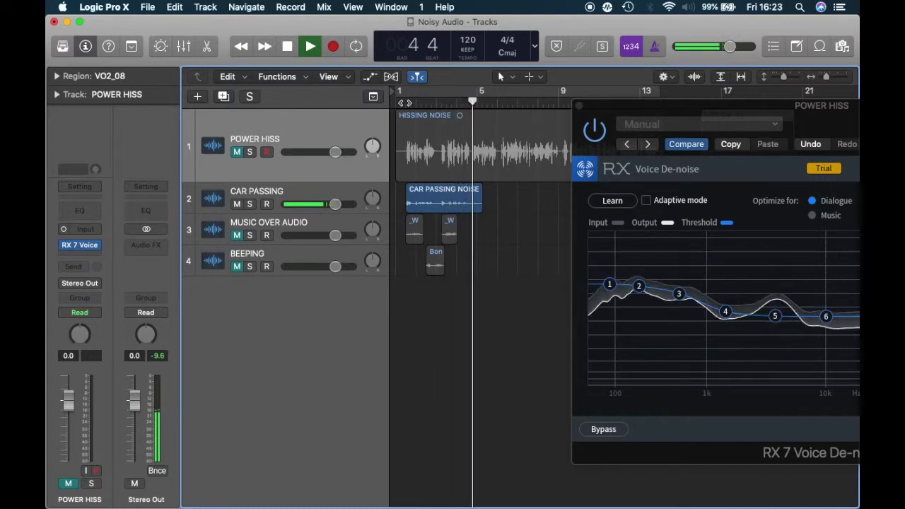
Step: Run another learning pass on the POWER HISS De-noise, then close its plug-in window
key("space")
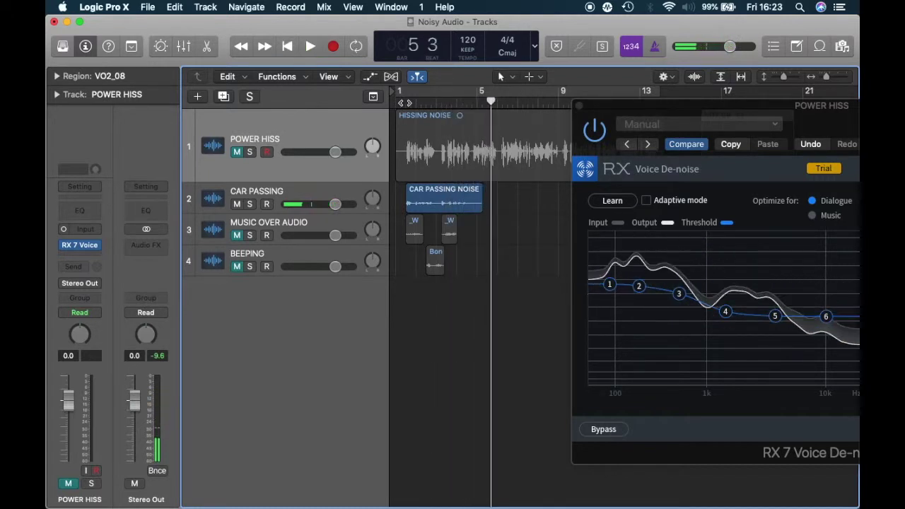
left_click_drag(640, 113, 219, 336)
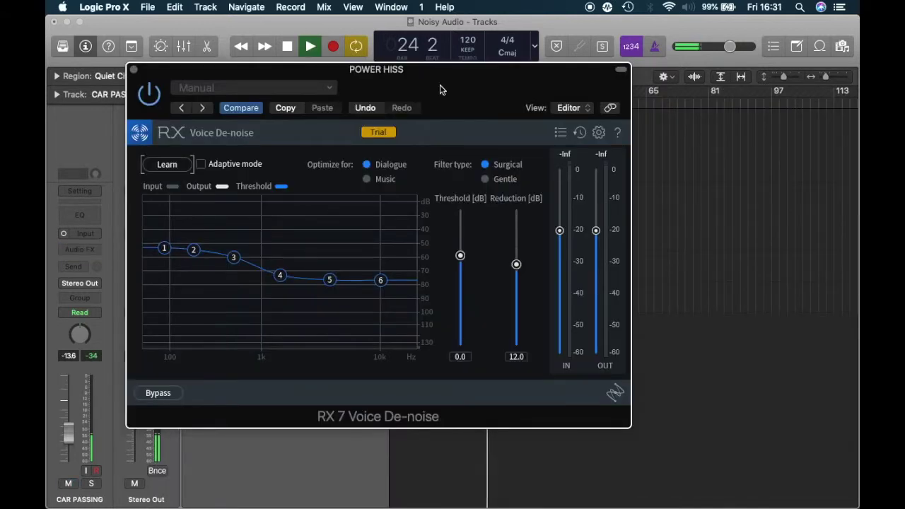
left_click(176, 168)
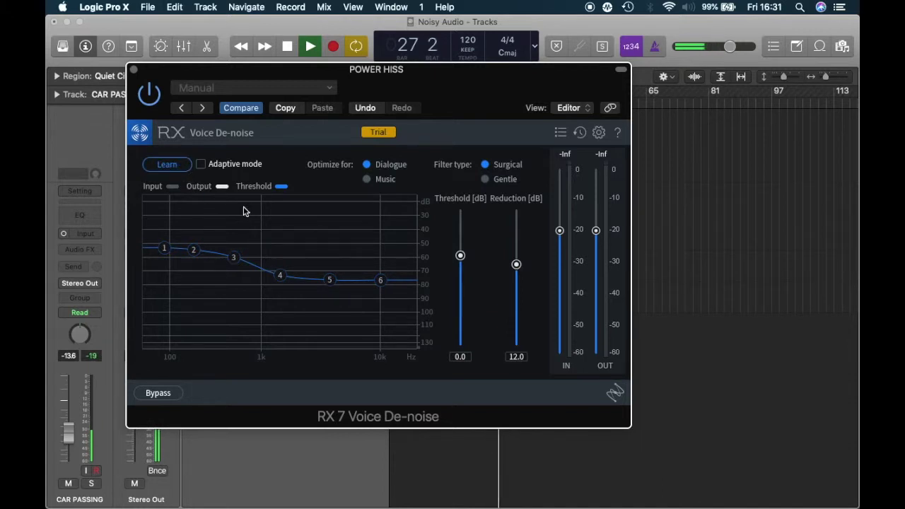
key("space")
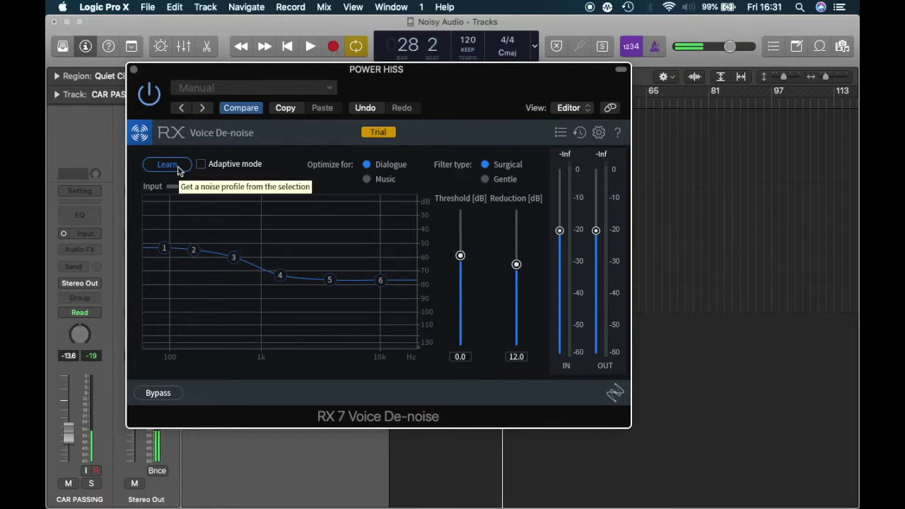
left_click(134, 69)
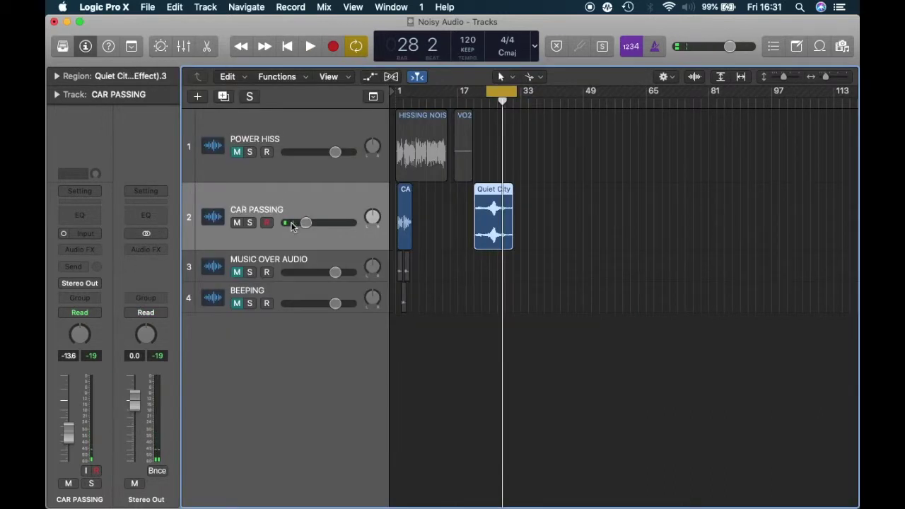
Step: Select the CAR PASSING track, turn off Adaptive mode in its Voice De-noise, and learn a noise profile
left_click(257, 180)
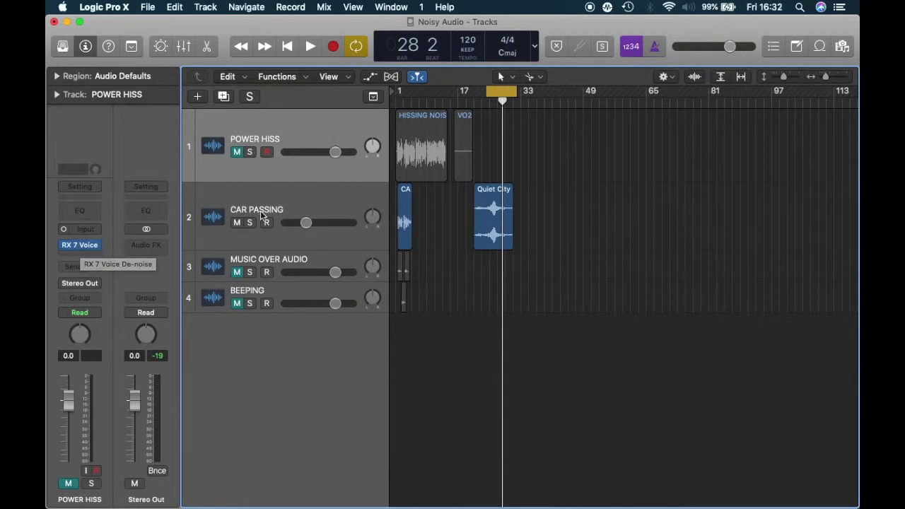
key("Down")
left_click(85, 255)
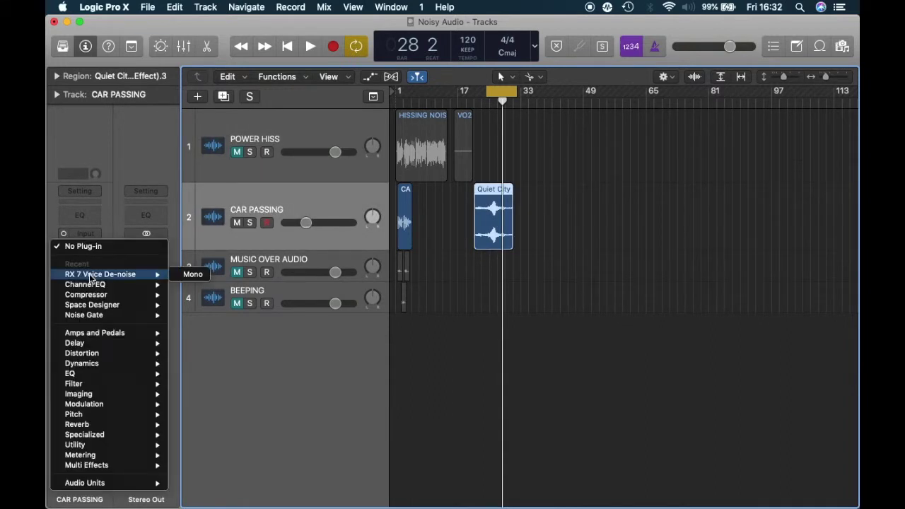
left_click(309, 239)
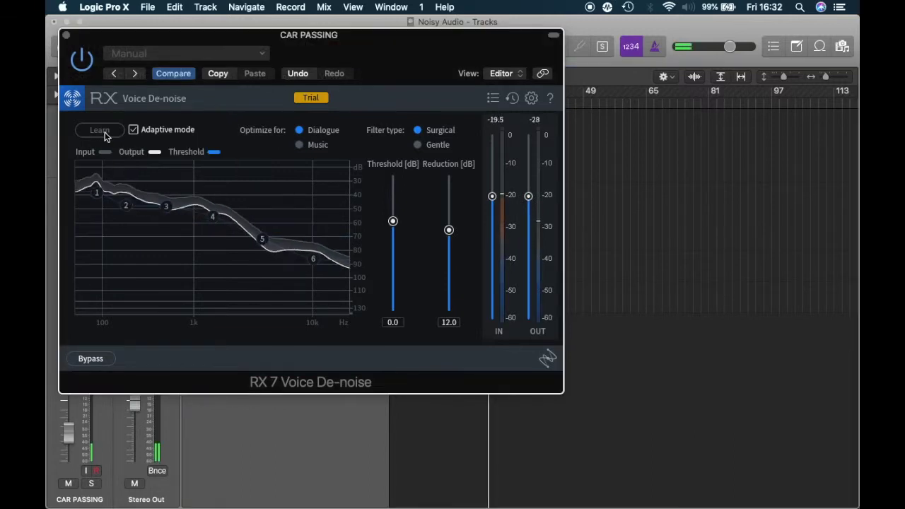
left_click(133, 129)
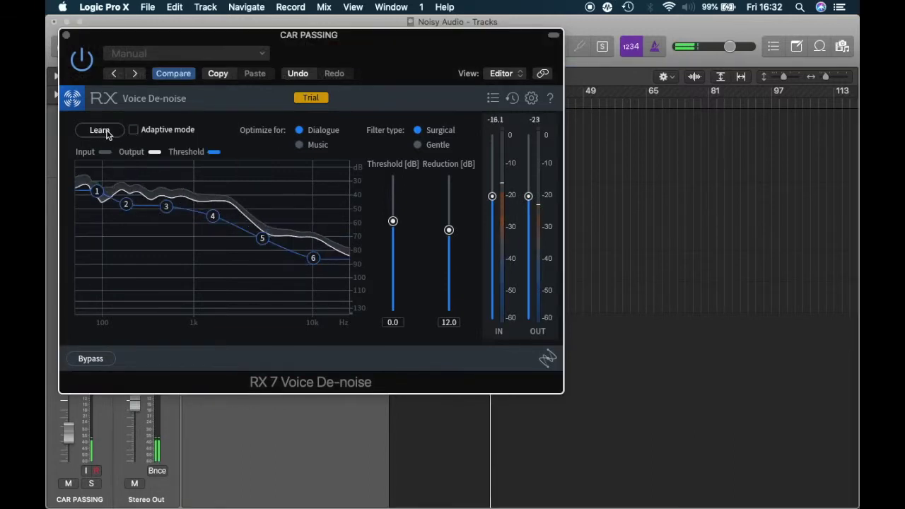
left_click(107, 133)
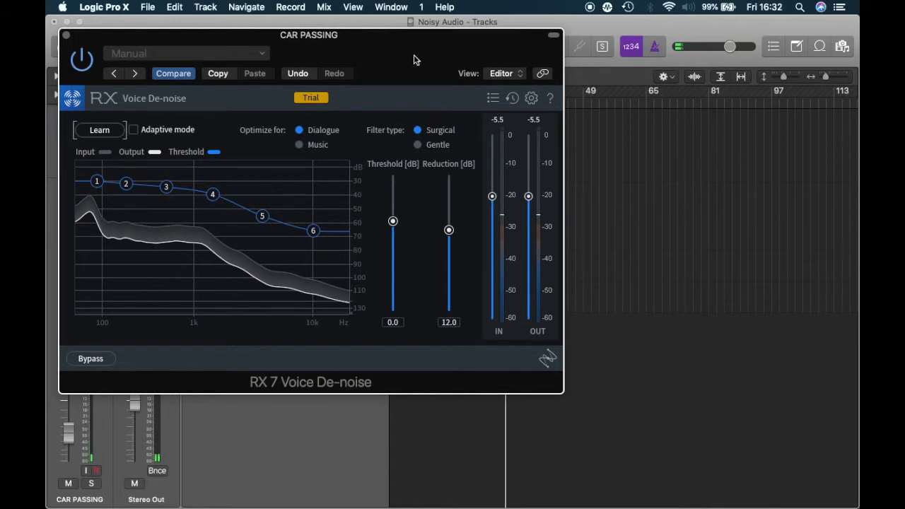
Step: Stop playback with the De-noise window moved aside, and lower threshold node 1 to about -46 dB
mouse_move(414, 54)
left_mouse_down()
mouse_move(414, 115)
mouse_move(430, 157)
mouse_move(433, 139)
left_mouse_up()
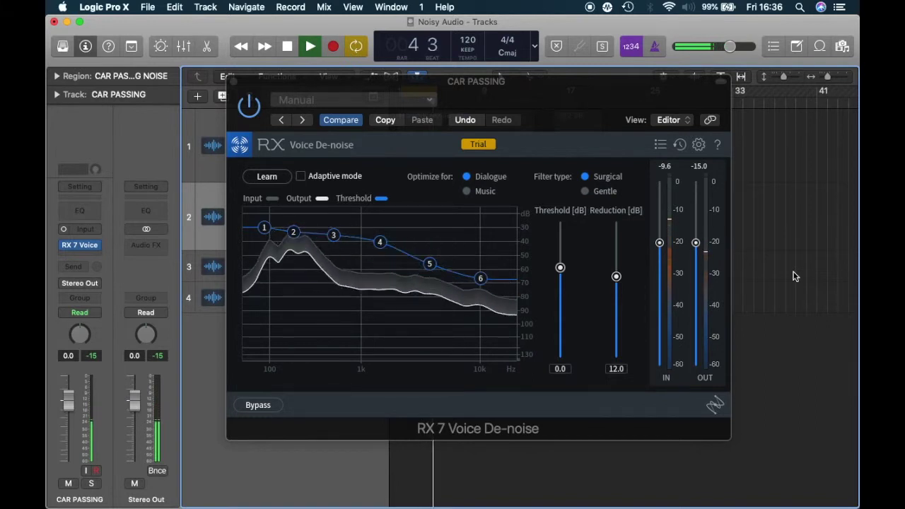
key("space")
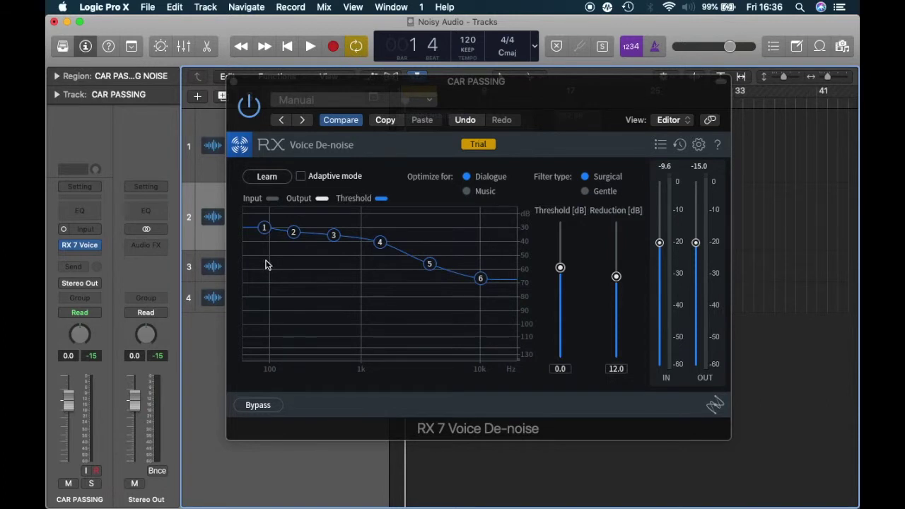
left_click_drag(263, 227, 335, 247)
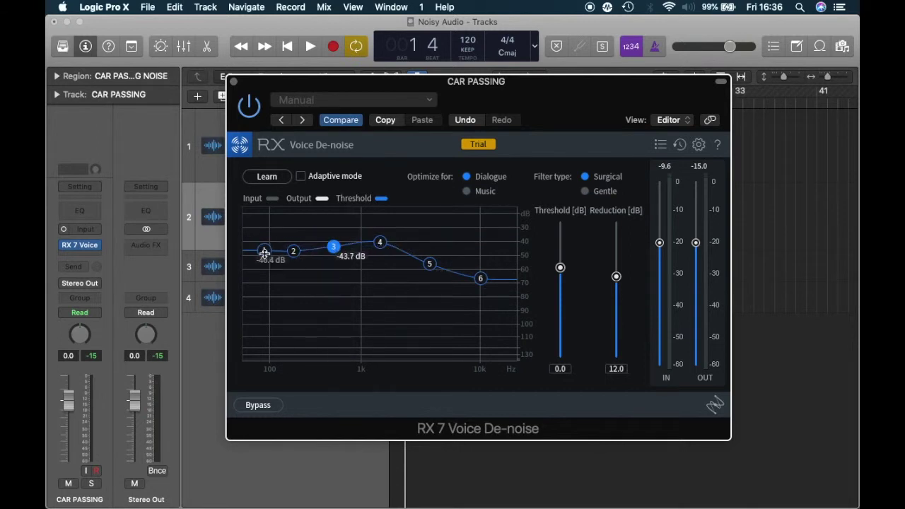
Step: Lower threshold node 1 to about -56.5 dB and settle node 2 at -49.6 dB during playback
left_click_drag(263, 252, 335, 250)
left_click_drag(263, 266, 262, 273)
key("space")
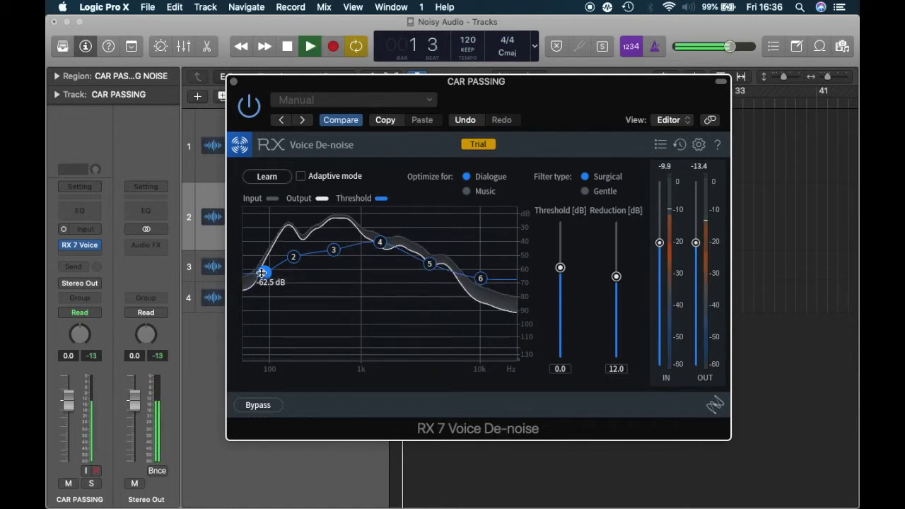
left_click_drag(292, 257, 333, 253)
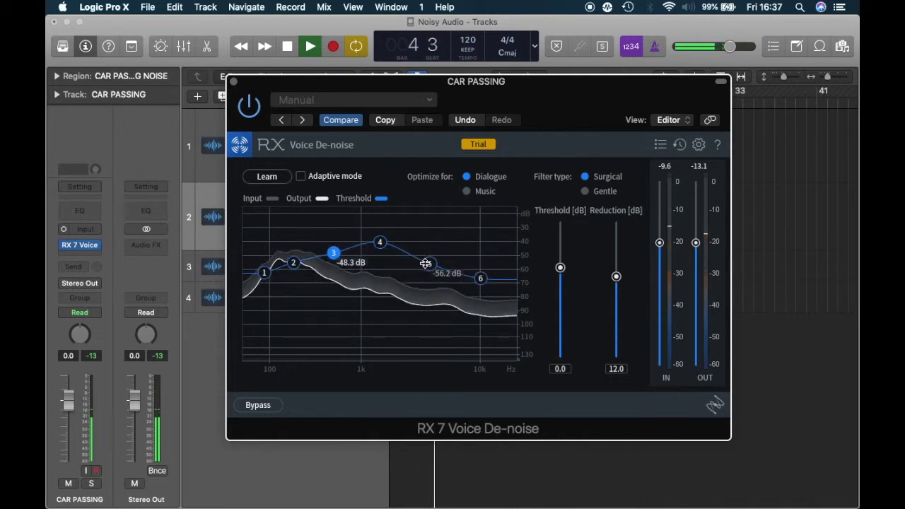
left_click_drag(289, 265, 262, 253)
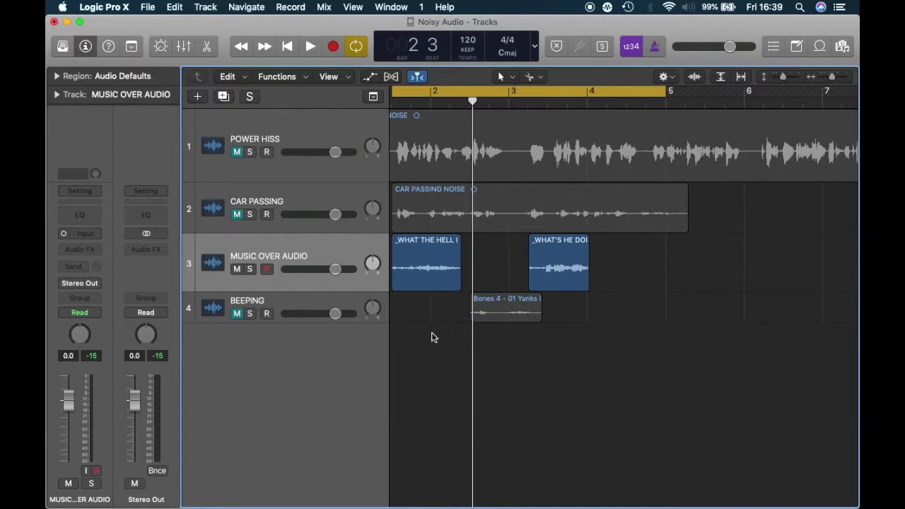
Step: Briefly play and stop the project to preview it
key("space")
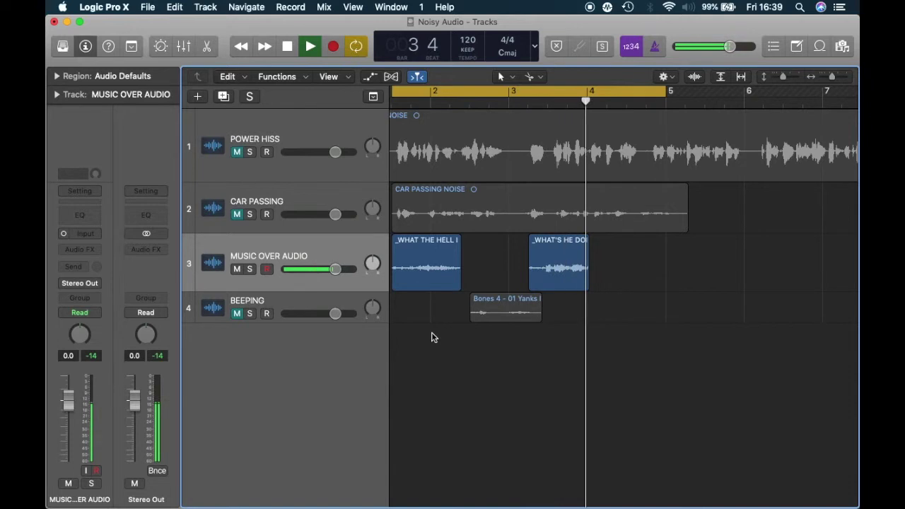
key("space")
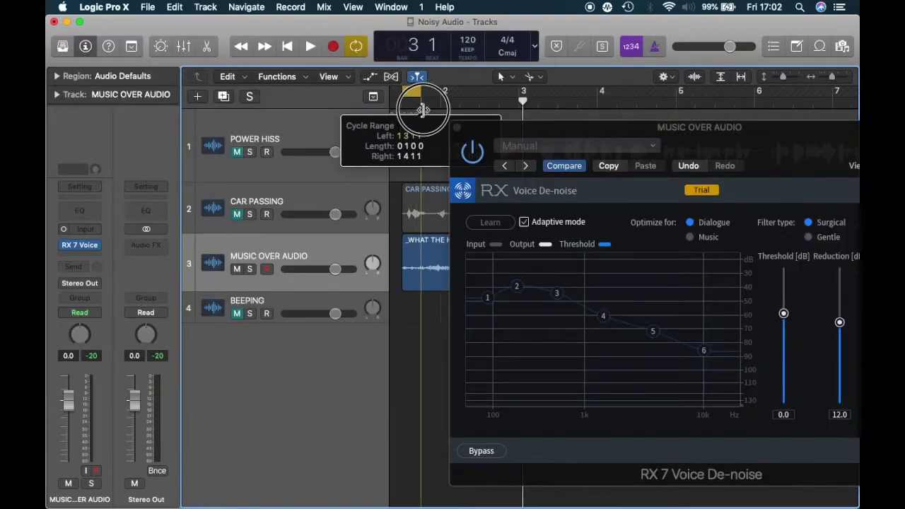
Step: Adjust the loop range, turn off Adaptive mode, and learn the MUSIC OVER AUDIO noise profile
left_click_drag(414, 79, 427, 108)
key("space")
left_click_drag(520, 132, 337, 14)
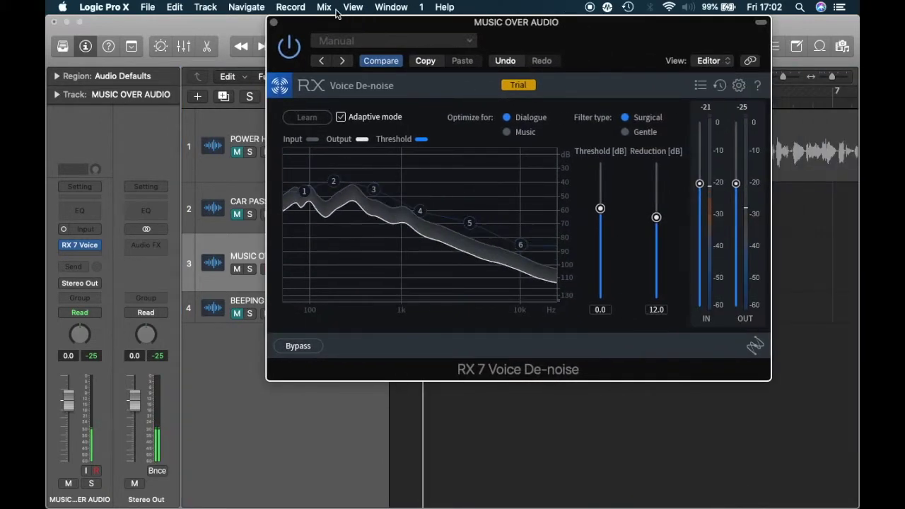
left_click(341, 117)
left_click(318, 122)
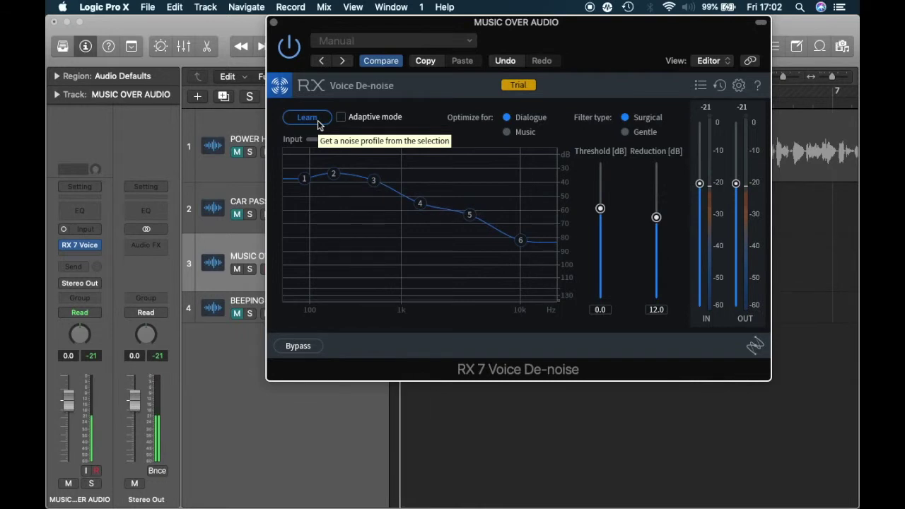
left_click(318, 120)
Step: Raise node 6 to -79.5 dB, set Reduction to 14.4 and Threshold to 4.2, then close the window
left_click_drag(511, 33, 492, 120)
key("space")
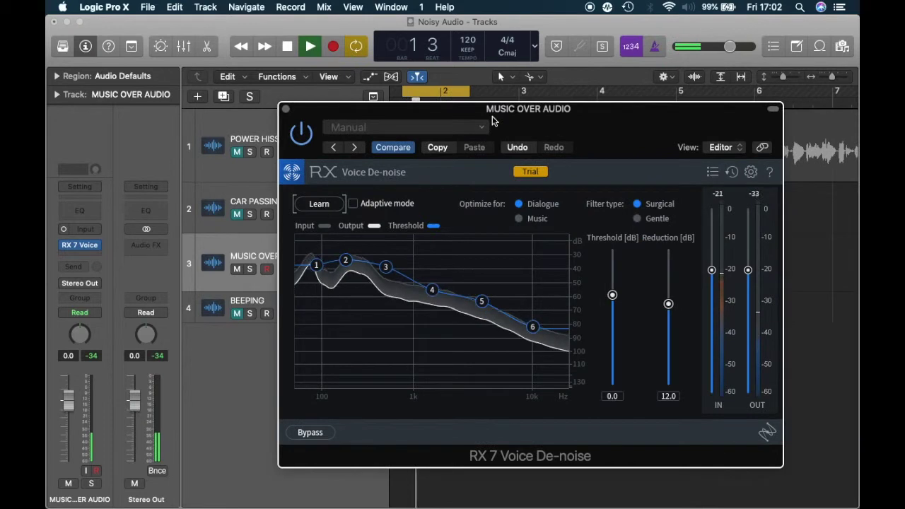
left_click(533, 328)
left_click_drag(533, 328, 536, 324)
mouse_move(668, 304)
left_mouse_down()
mouse_move(672, 263)
mouse_move(669, 289)
left_mouse_up()
mouse_move(613, 297)
left_mouse_down()
mouse_move(614, 280)
mouse_move(609, 346)
mouse_move(621, 263)
mouse_move(622, 281)
left_mouse_up()
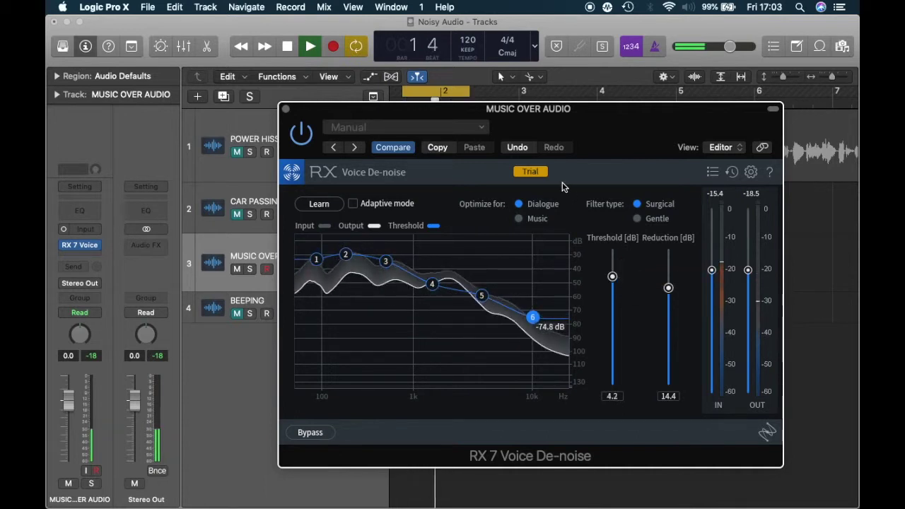
key("space")
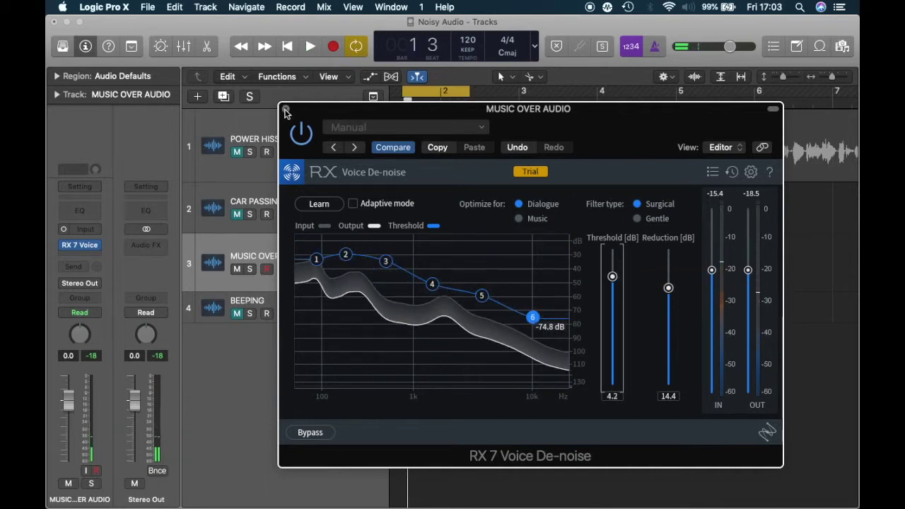
left_click(285, 110)
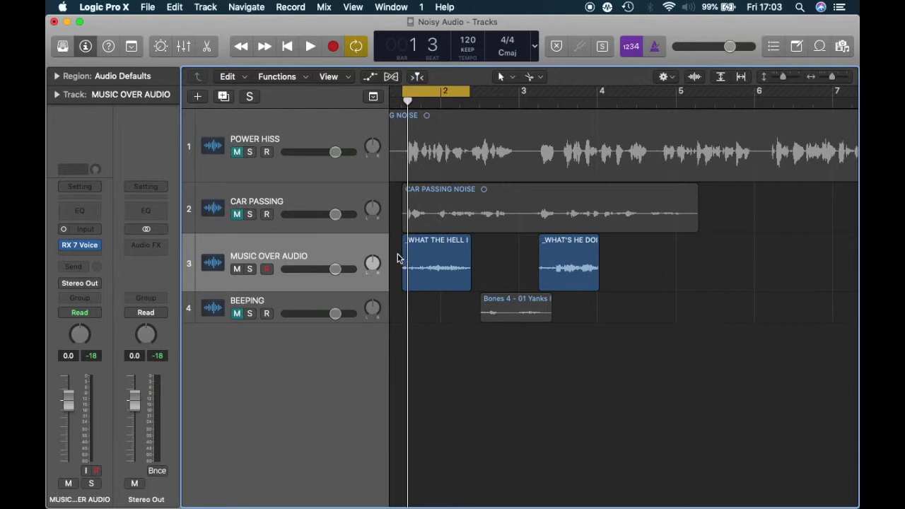
Step: Trim the start of the first MUSIC OVER AUDIO region and loop-play bars 3–4
left_click_drag(405, 277, 427, 276)
left_click_drag(441, 95, 578, 97)
key("space")
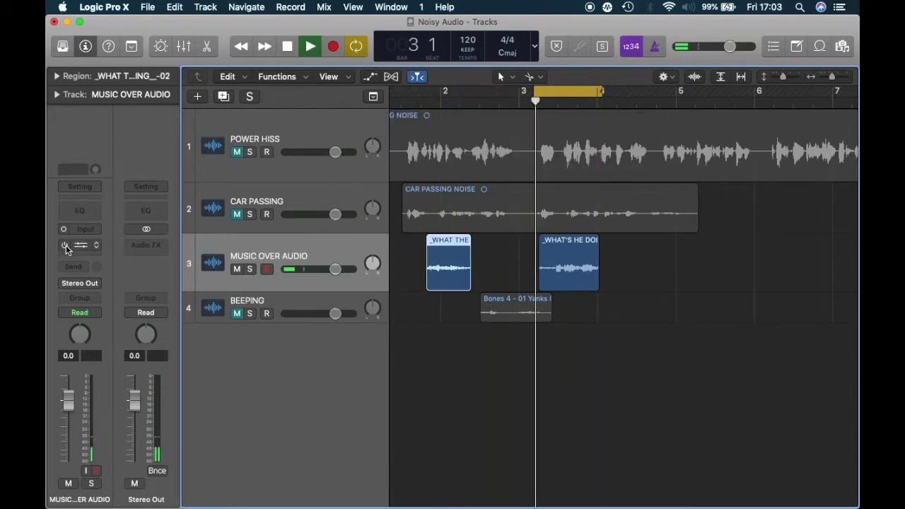
Step: Add RX 7 Voice De-noise with default settings to the MUSIC OVER AUDIO Audio FX slot
mouse_move(66, 249)
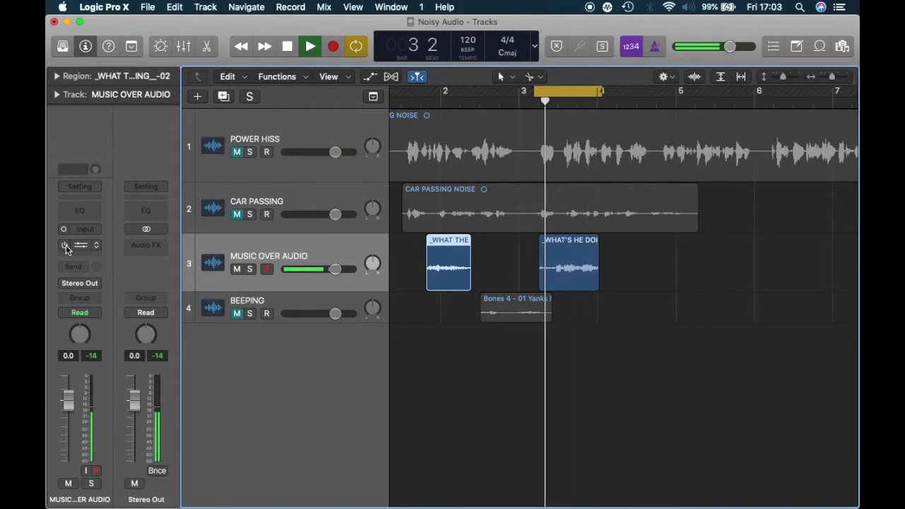
left_click(67, 246)
key("Escape")
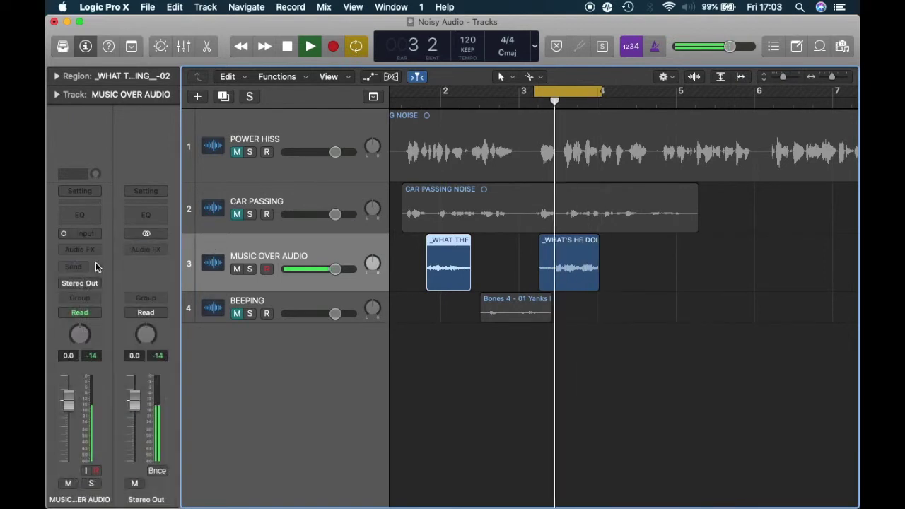
left_click(96, 262)
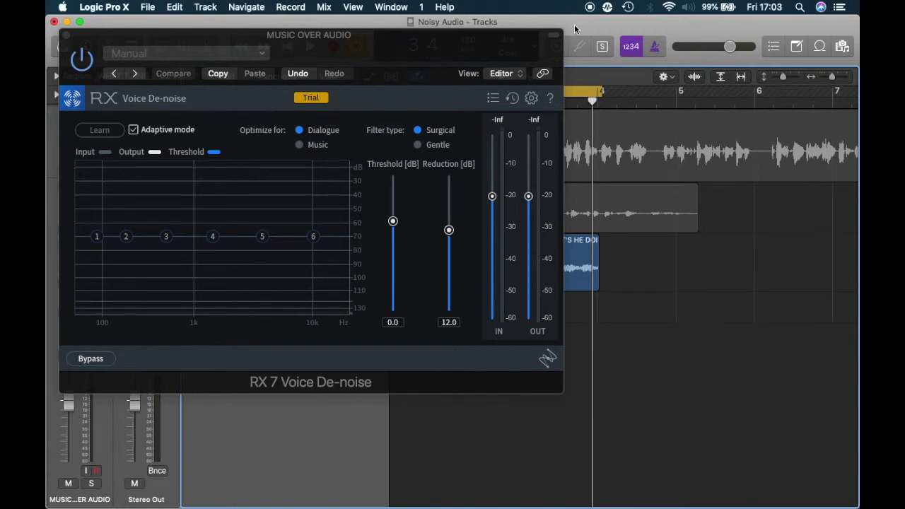
Step: Reset the loop range to start at bar 3 and play the looped section
left_click_drag(500, 48, 434, 55)
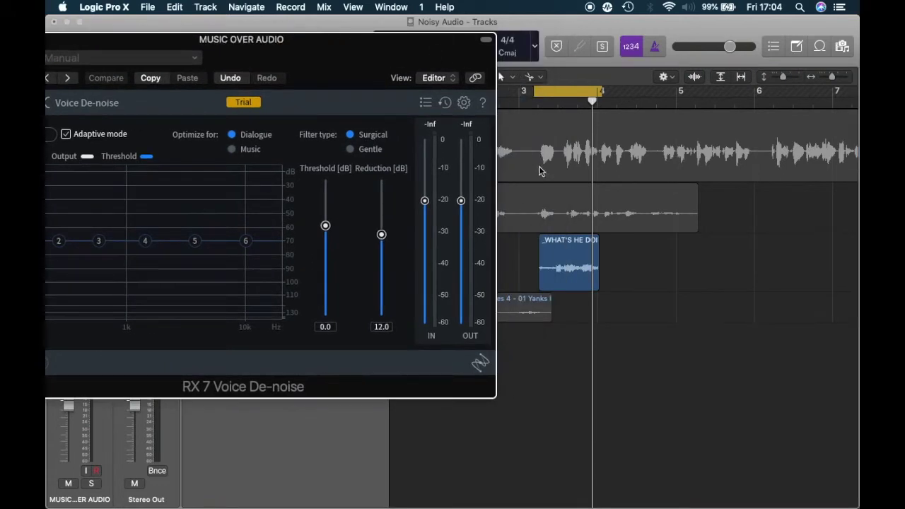
left_click(535, 94)
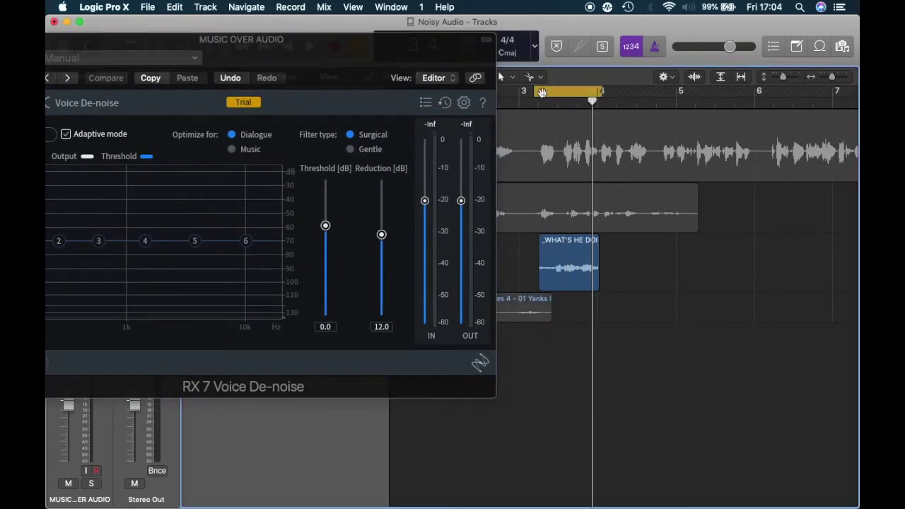
left_click(530, 94)
mouse_move(530, 94)
left_mouse_down()
mouse_move(555, 92)
mouse_move(547, 95)
left_mouse_up()
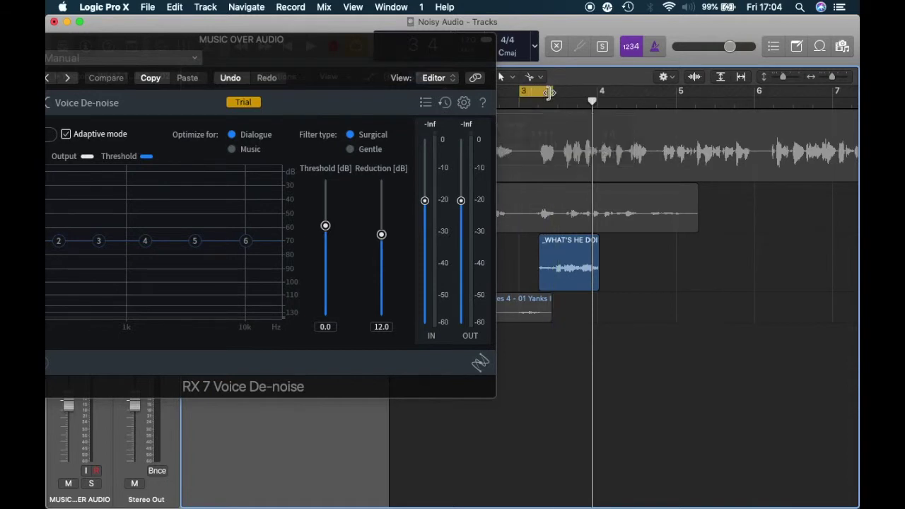
key("space")
Step: Turn off Adaptive mode and have Voice De-noise learn the music's noise profile
left_click_drag(330, 49, 422, 31)
left_click(154, 117)
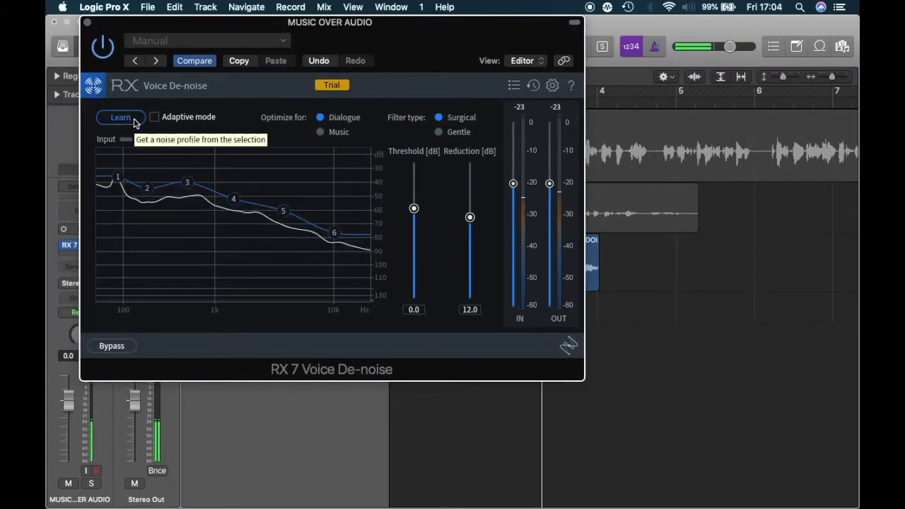
left_click(134, 123)
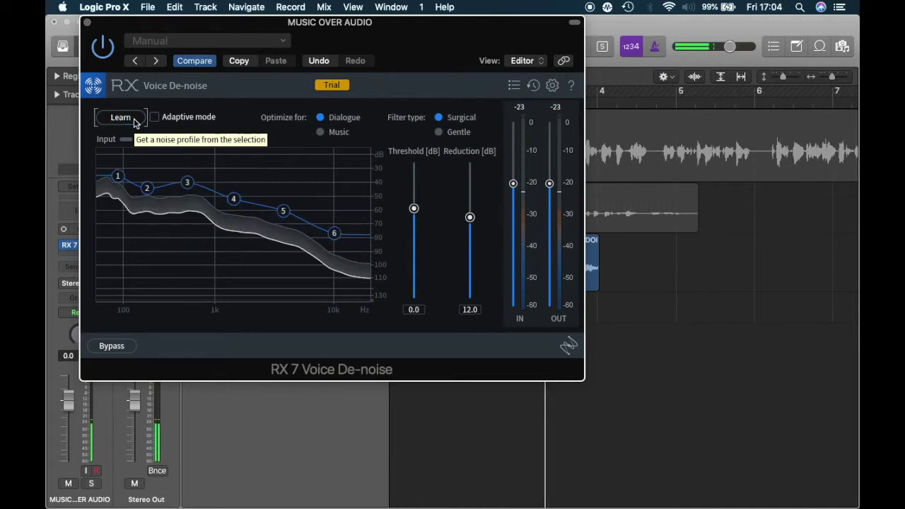
left_click(134, 123)
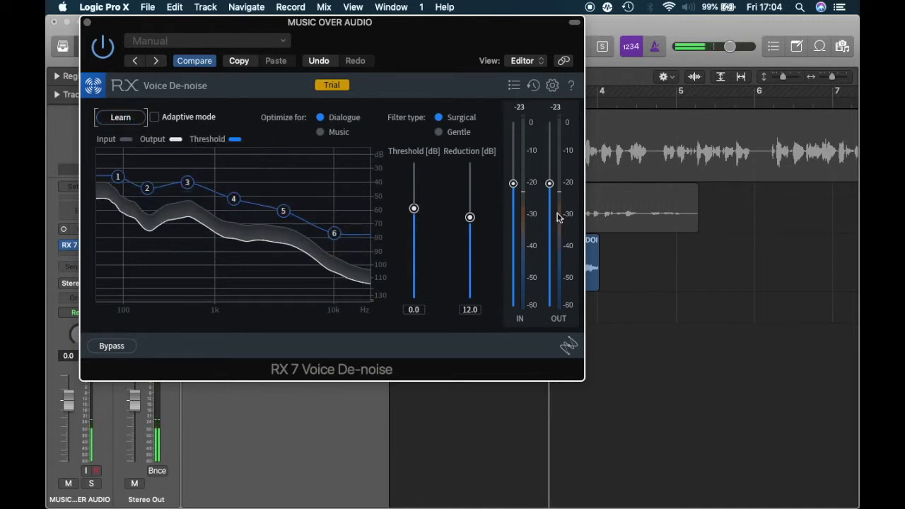
Step: Set the de-noise Threshold to 2.0 dB and Reduction to 15.1 dB
left_click_drag(518, 45, 384, 70)
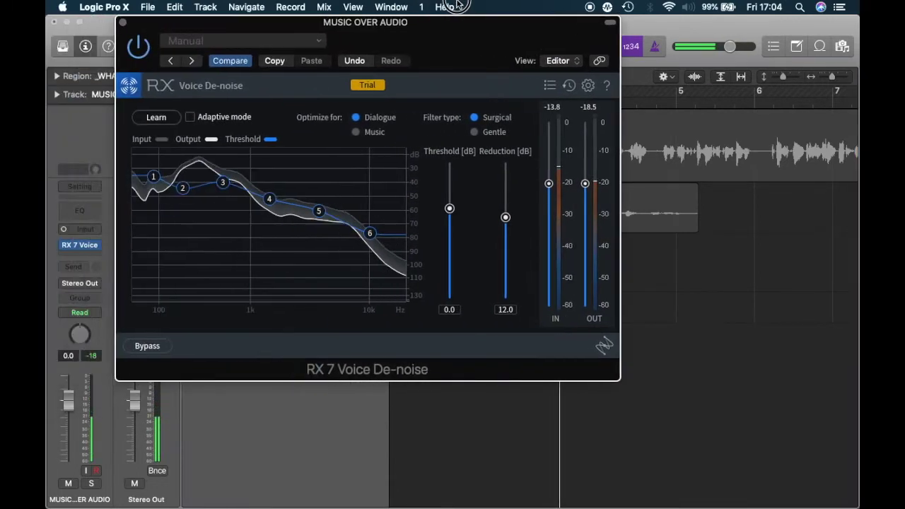
mouse_move(510, 216)
left_mouse_down()
mouse_move(514, 184)
mouse_move(509, 213)
left_mouse_up()
mouse_move(455, 209)
left_mouse_down()
mouse_move(456, 186)
mouse_move(453, 199)
left_mouse_up()
left_click_drag(510, 213, 512, 197)
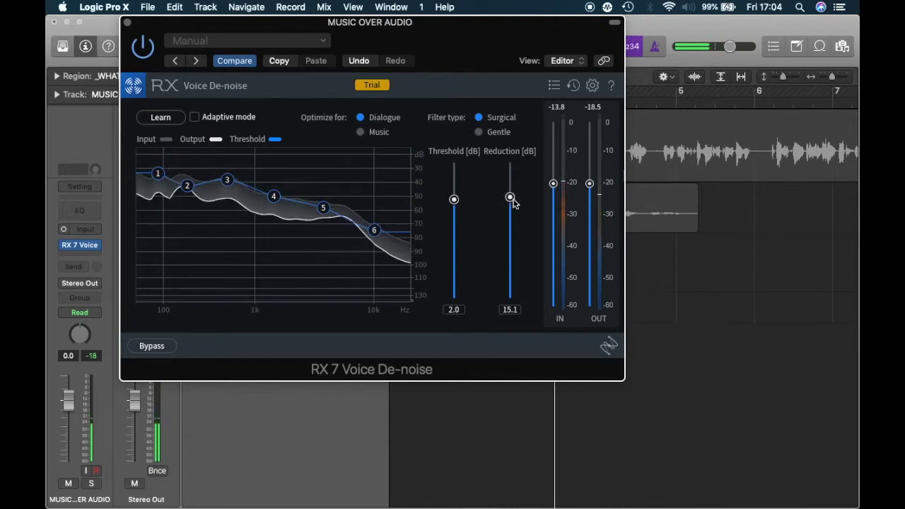
left_click_drag(539, 29, 394, 78)
Step: Select the second MUSIC OVER AUDIO region, preview the de-noised music, and close the plug-in
double_click(540, 261)
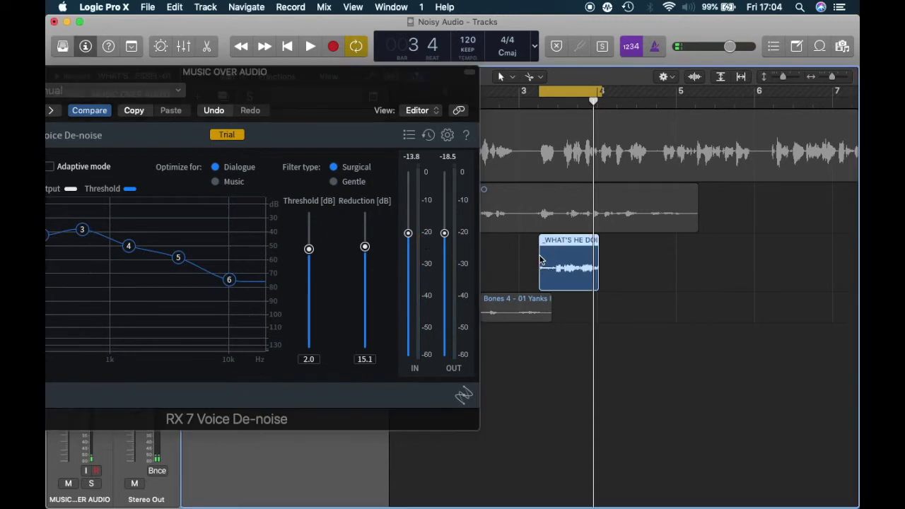
left_click_drag(541, 264, 557, 280)
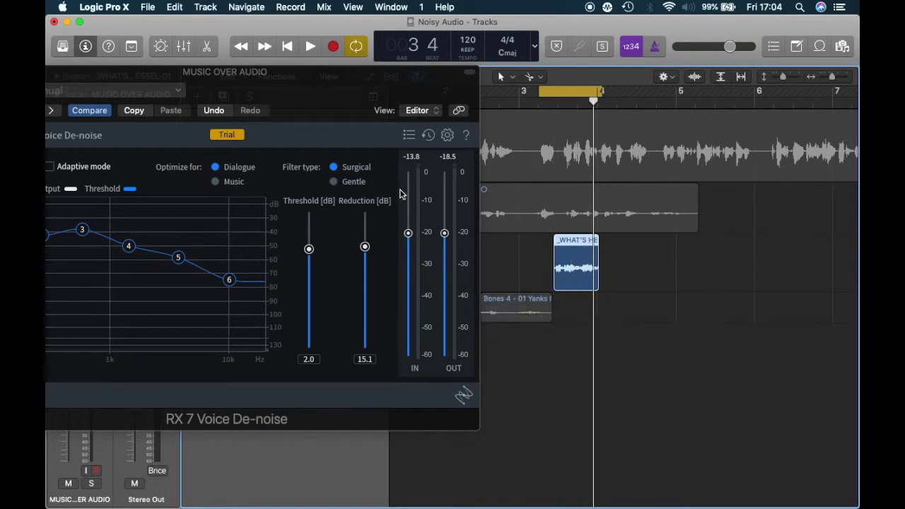
left_click_drag(348, 98, 377, 40)
key("space")
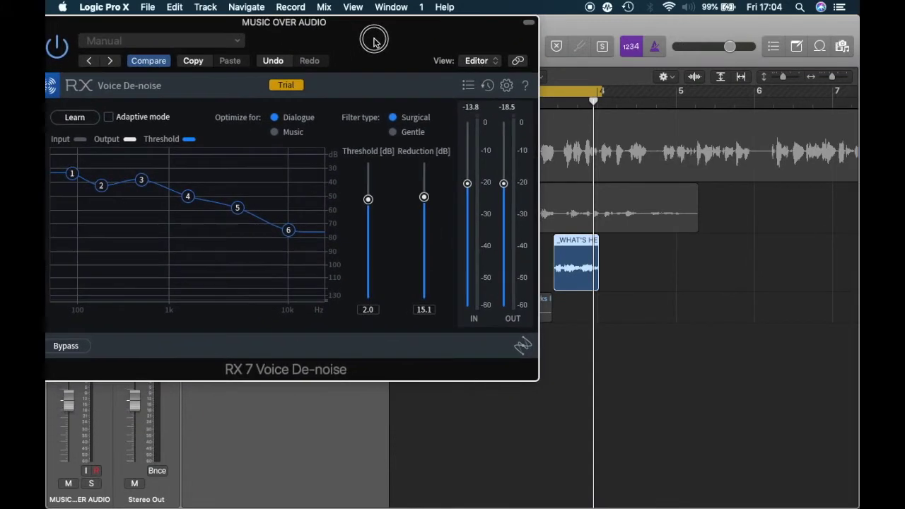
key("space")
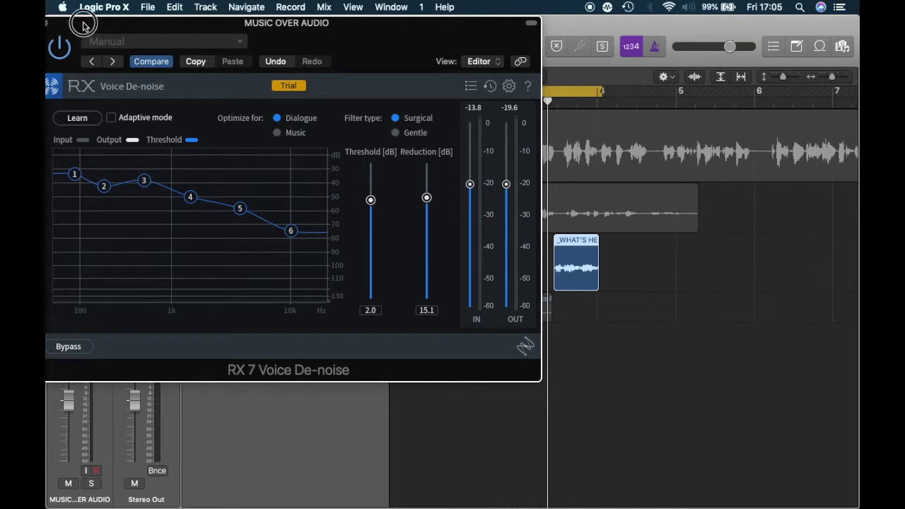
left_click_drag(90, 26, 111, 25)
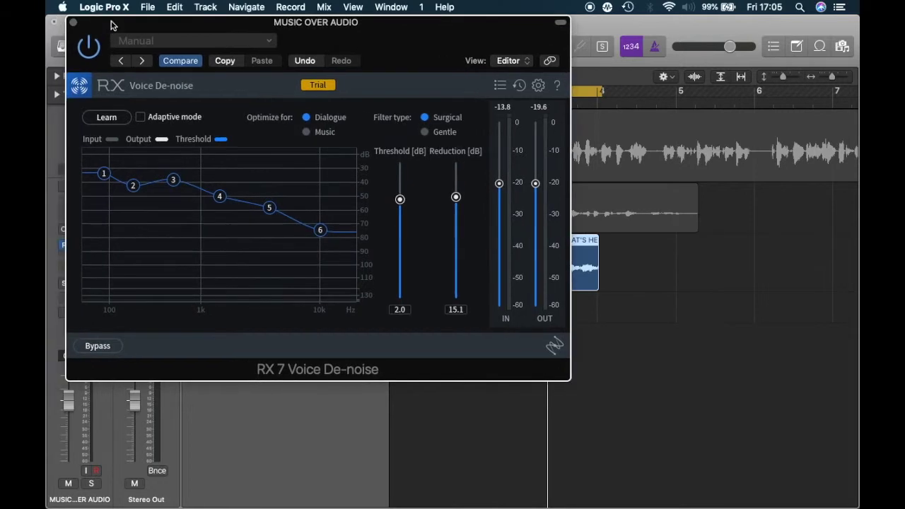
left_click(73, 23)
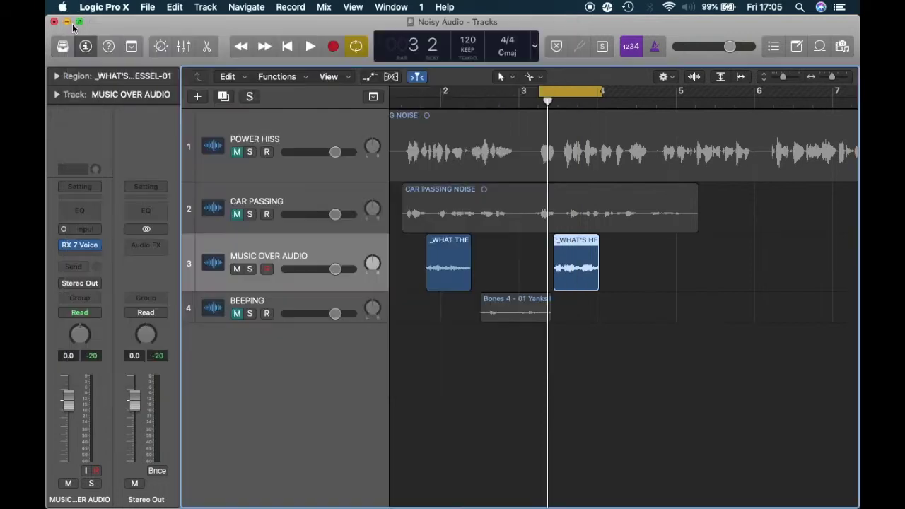
Step: Unmute and solo the BEEPING track, cycle over its Bones 4 region, and preview it
left_click(272, 307)
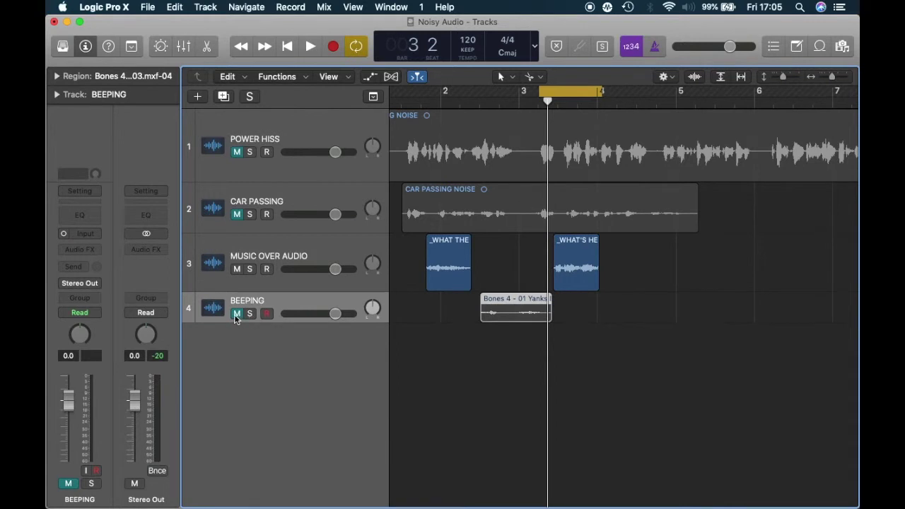
left_click(237, 315)
left_click(250, 314)
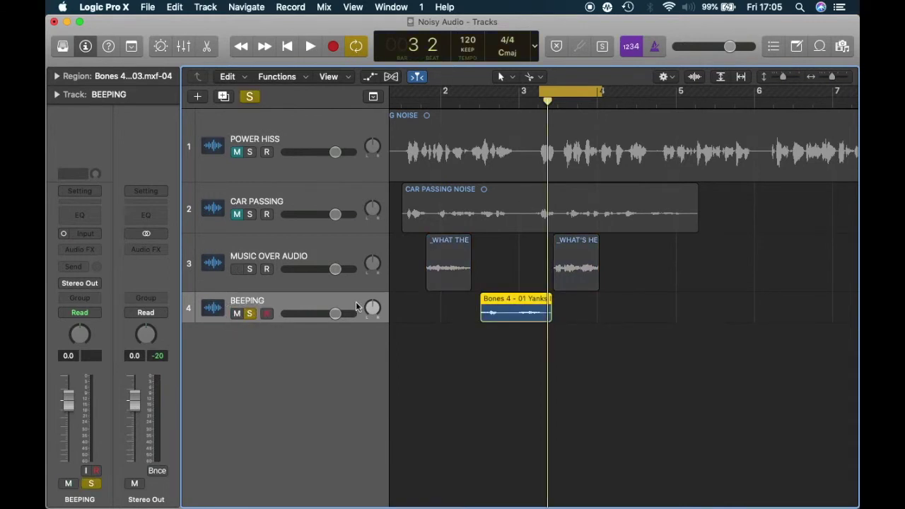
key("super+u")
key("space")
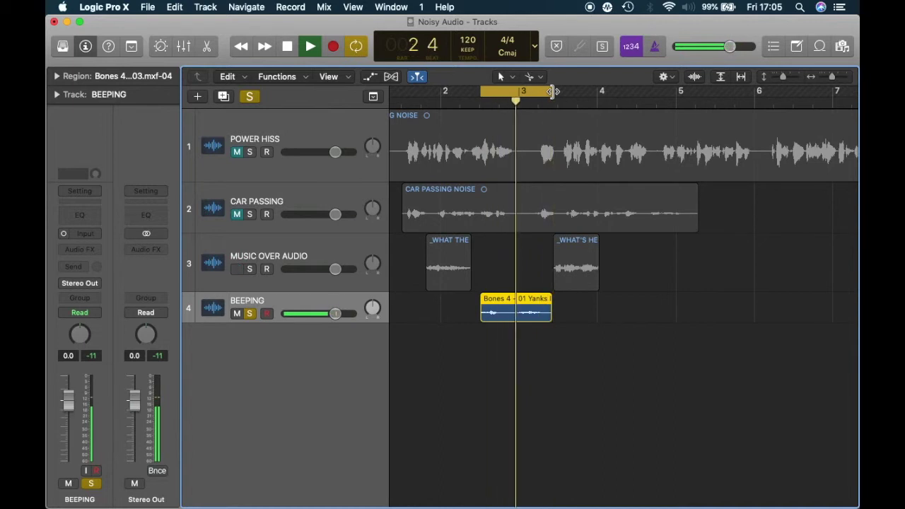
key("space")
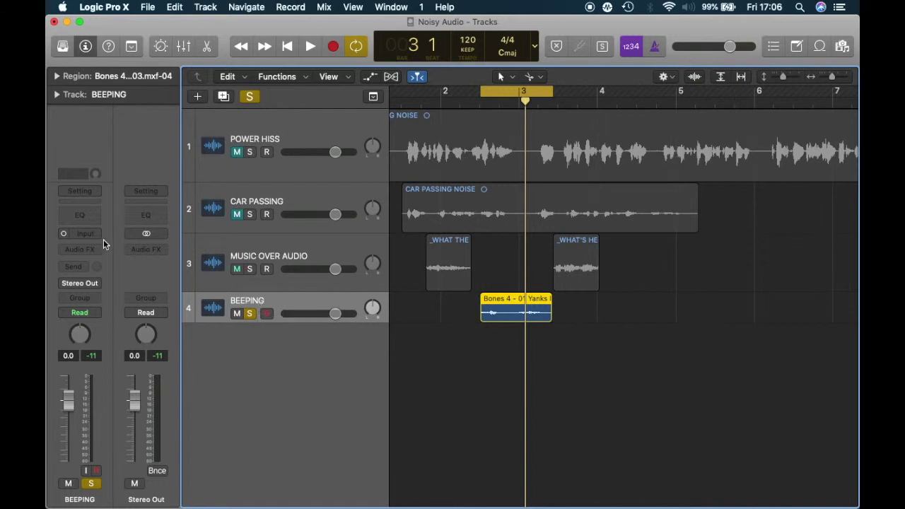
left_click(80, 249)
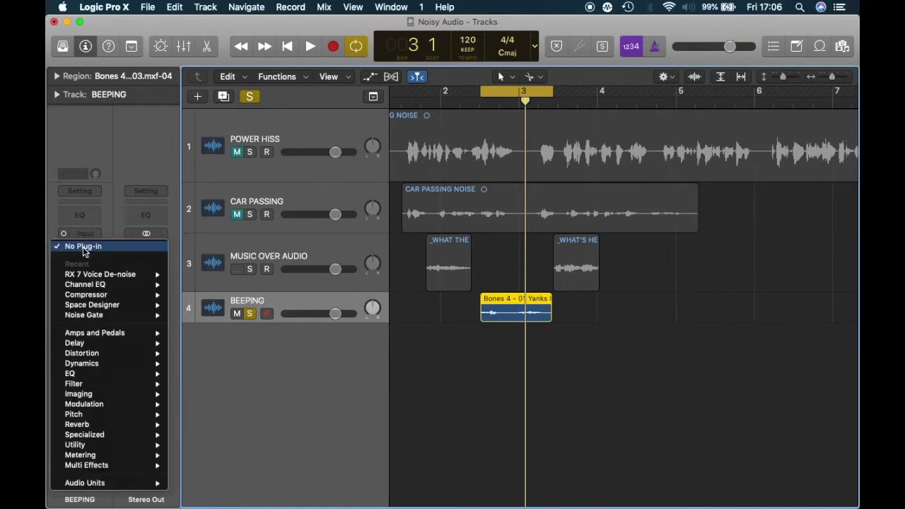
Step: Insert RX 7 Voice De-noise on BEEPING and learn the noise profile while the beeping plays
left_click(108, 275)
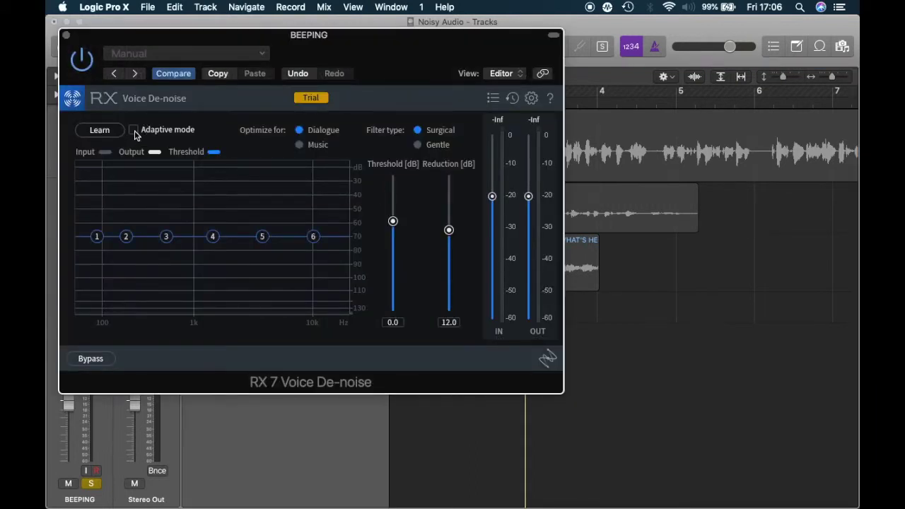
left_click(118, 135)
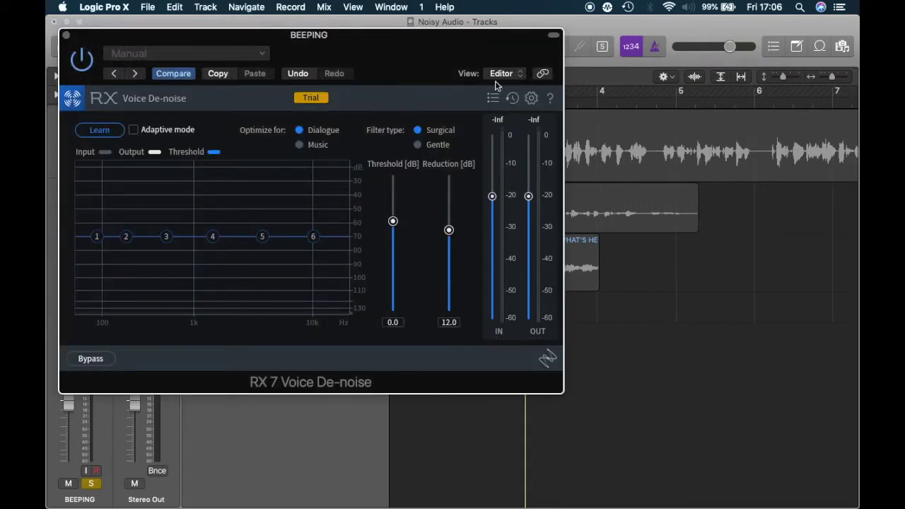
left_click_drag(490, 51, 278, 90)
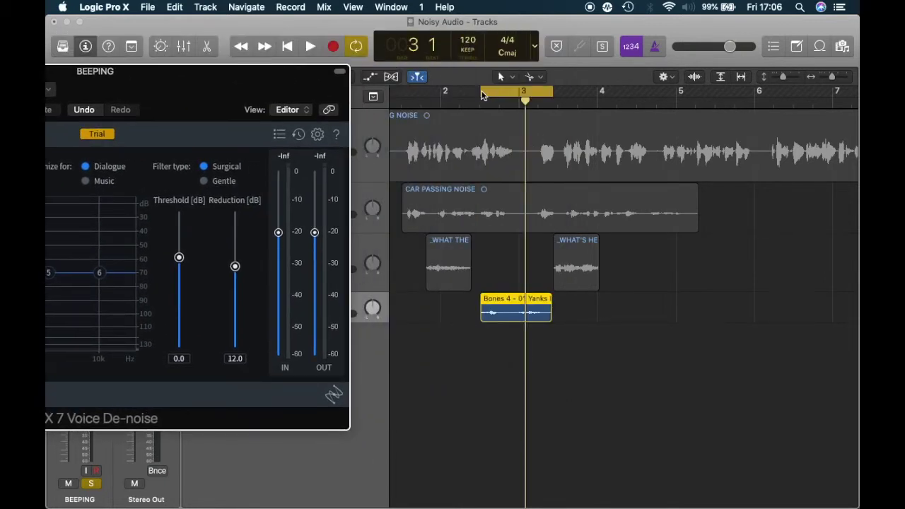
left_click(505, 99)
key("space")
left_click_drag(255, 92, 489, 79)
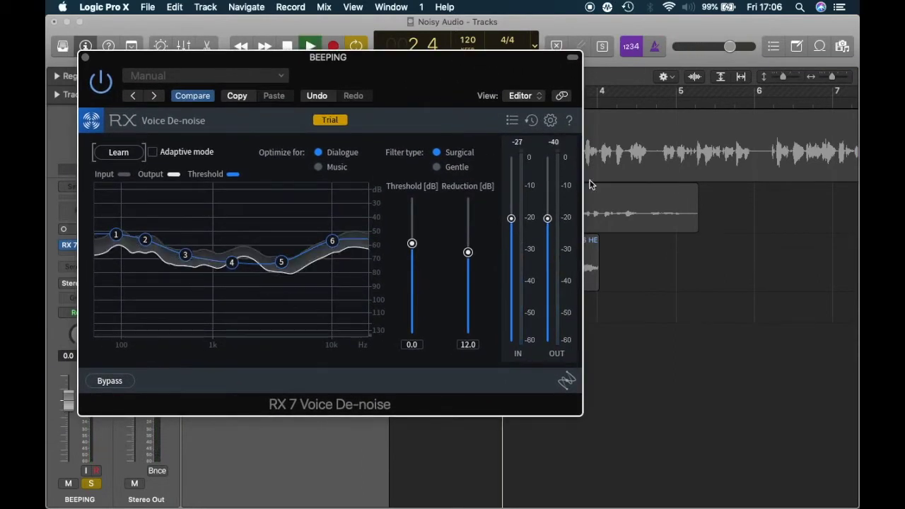
key("space")
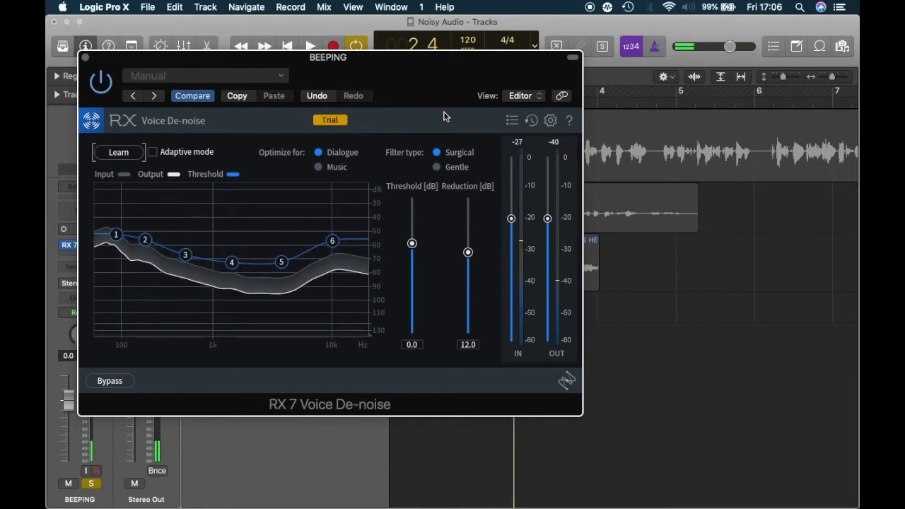
Step: Redefine the cycle range over the Bones 4 region and play it to hear the de-noising
left_click_drag(412, 64, 255, 32)
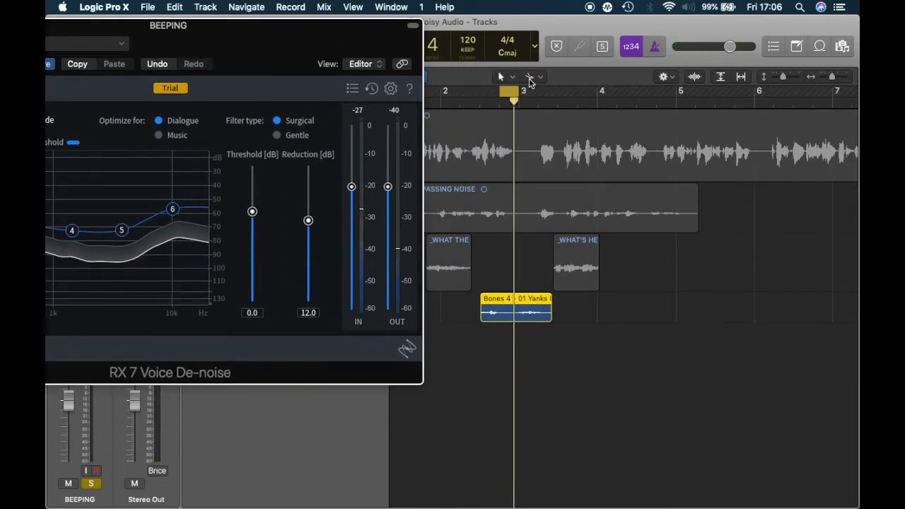
left_click_drag(500, 94, 553, 92)
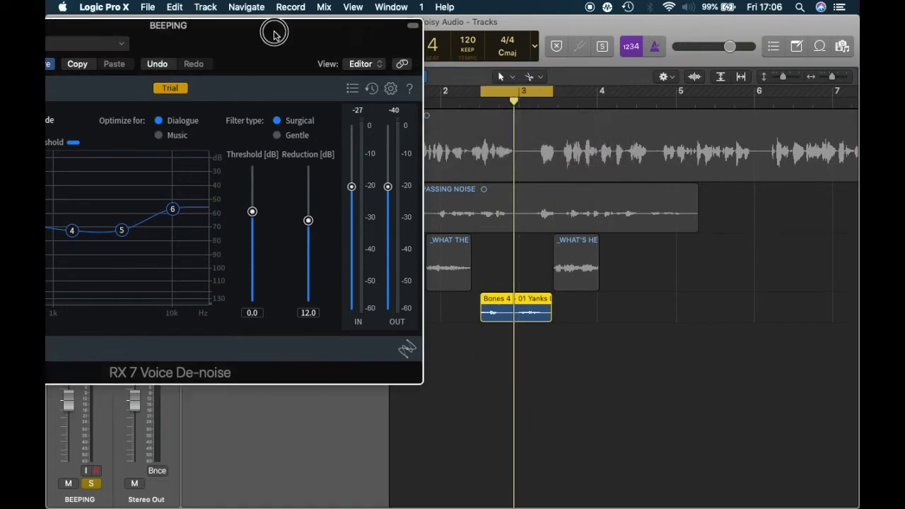
left_click_drag(273, 27, 499, 37)
key("space")
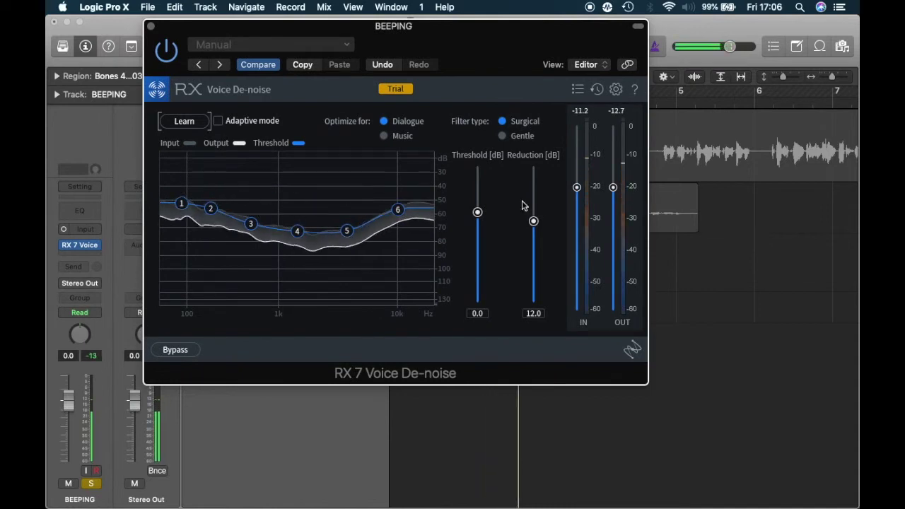
Step: Raise the Reduction and push the Threshold up to 10.0 dB while the beeping plays
left_click_drag(533, 220, 534, 202)
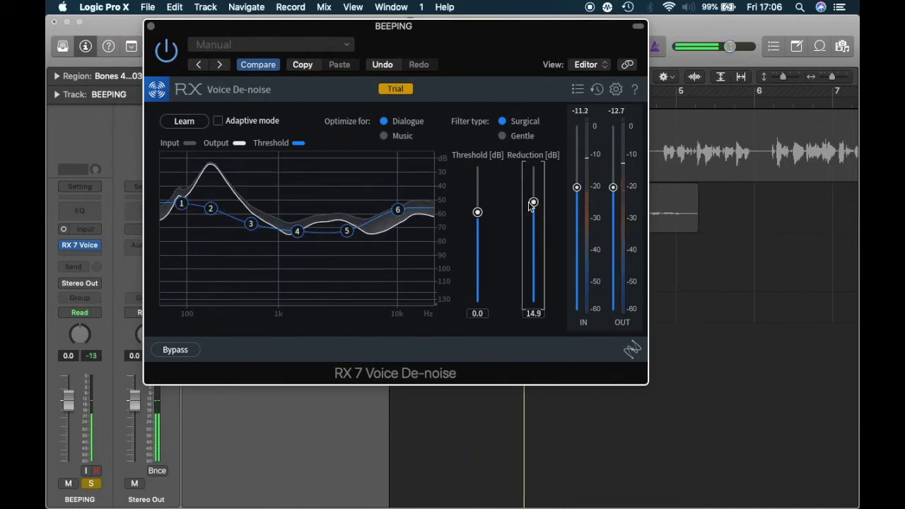
left_click_drag(477, 211, 477, 168)
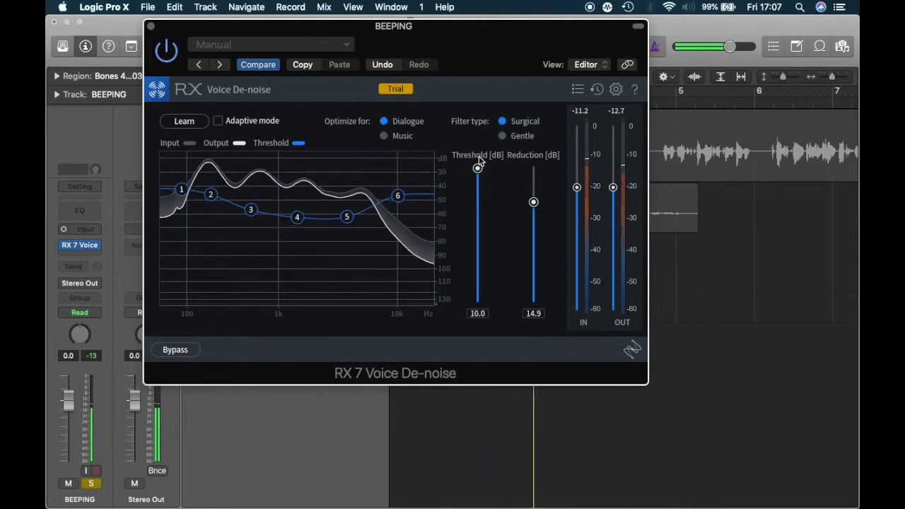
left_click_drag(533, 202, 535, 168)
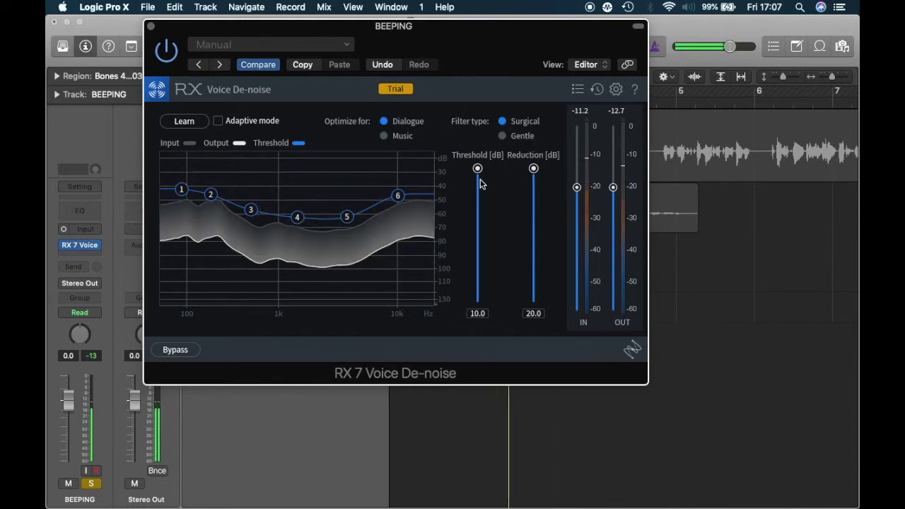
Step: Try the Gentle filter, return to Surgical, and settle on 8.0 dB threshold, 17.3 dB reduction
left_click(502, 136)
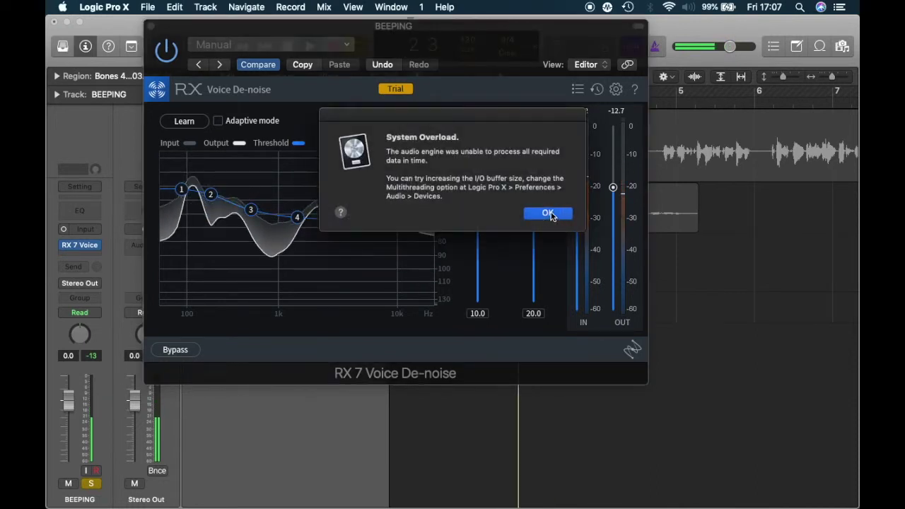
left_click(557, 216)
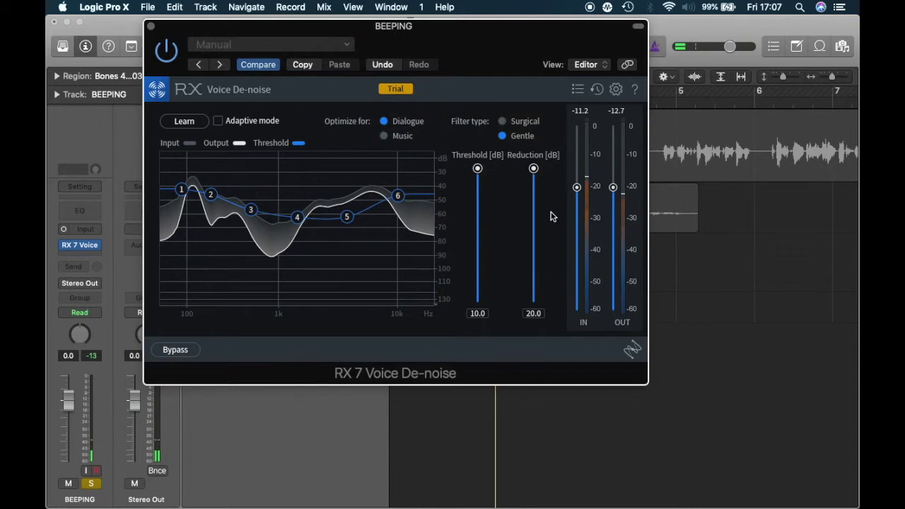
left_click(502, 121)
left_click(543, 213)
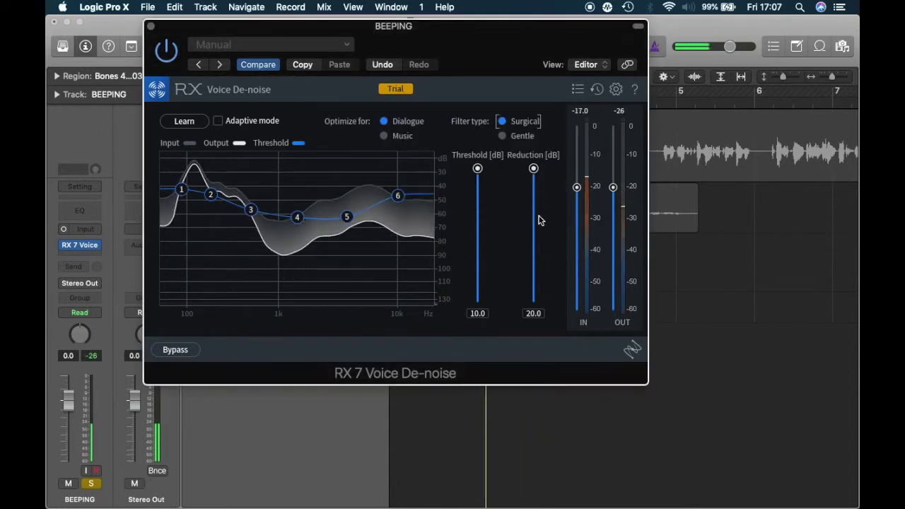
mouse_move(533, 170)
left_mouse_down()
mouse_move(533, 217)
mouse_move(533, 186)
left_mouse_up()
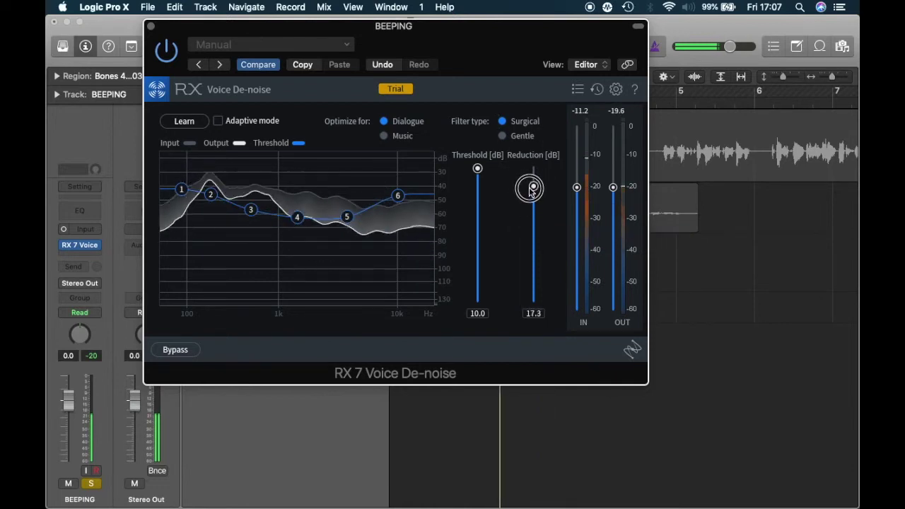
left_click_drag(479, 173, 479, 182)
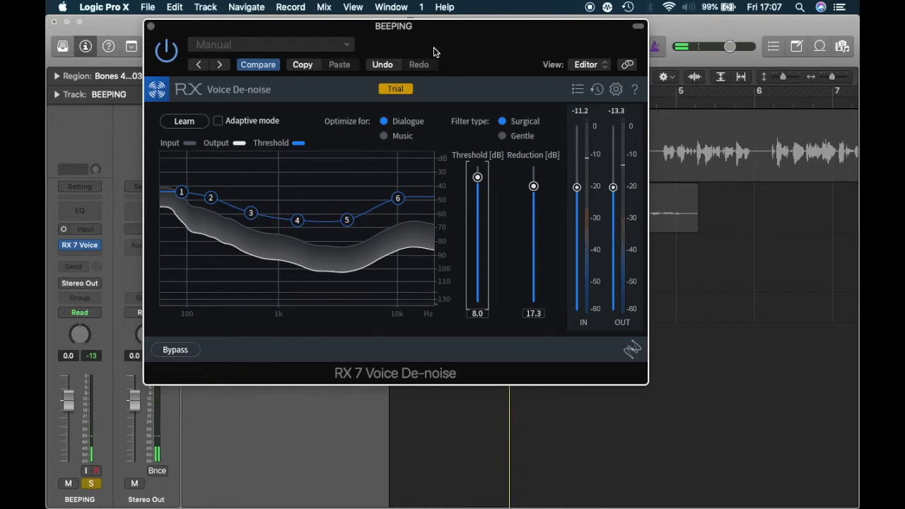
Step: Stop playback and close the BEEPING Voice De-noise window with Cmd+W
key("space")
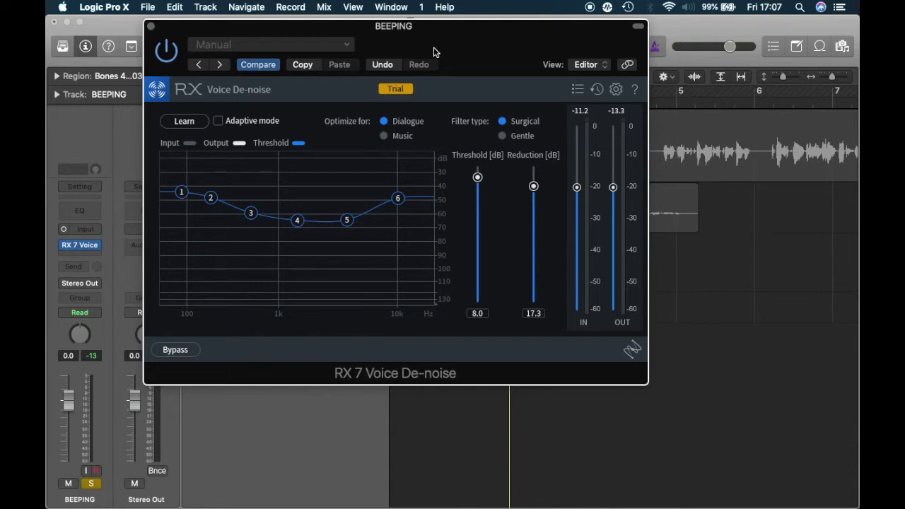
key("super+w")
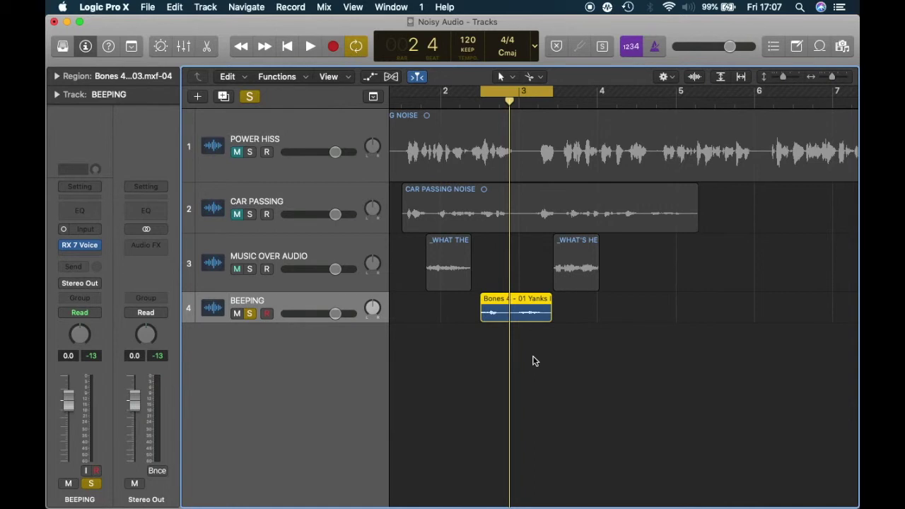
scroll(514, 165, "left", 2)
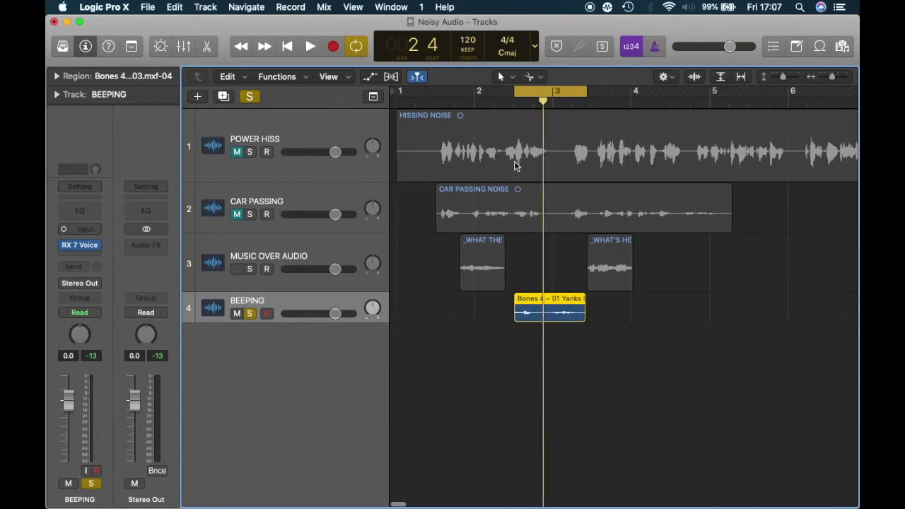